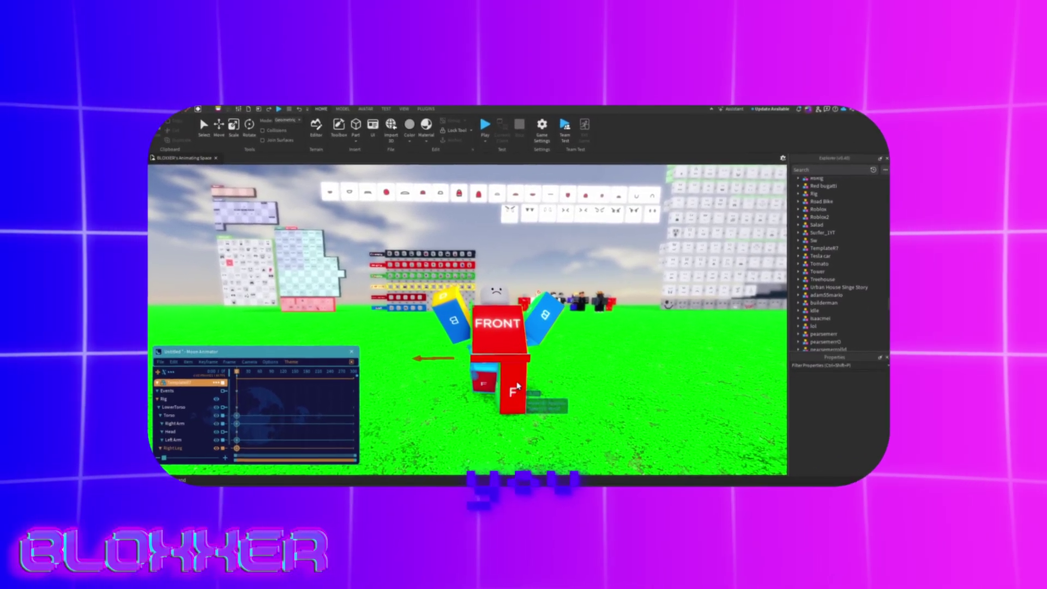
Move the posed rig's torso upward in the animation and close the Moon Animator window.
{"action": "left_click", "coordinate": [517, 385]}
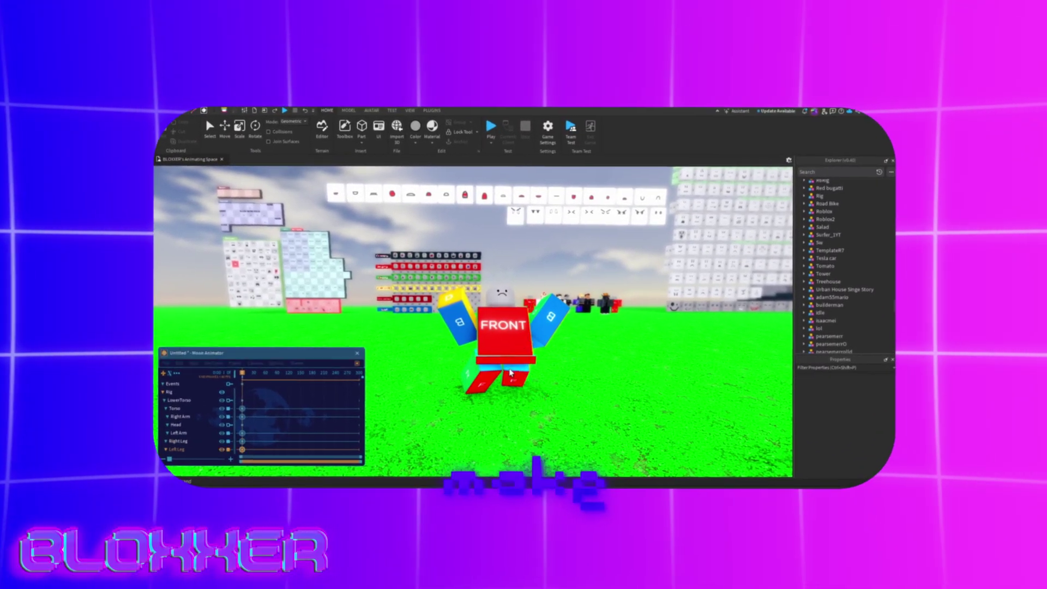
{"action": "left_click", "coordinate": [498, 349]}
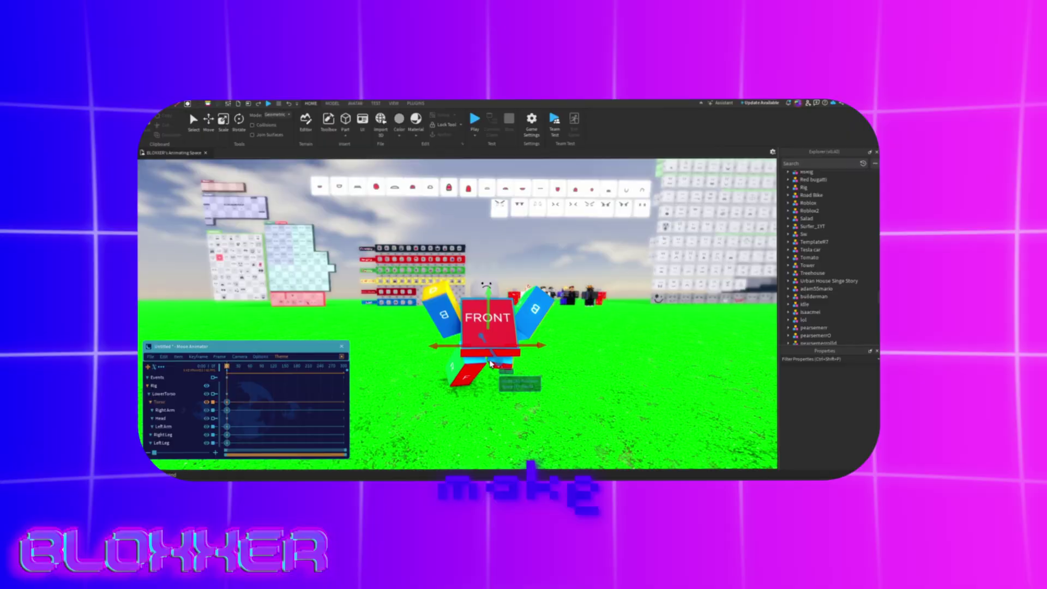
{"action": "left_click", "coordinate": [490, 364]}
{"action": "left_click_drag", "start_coordinate": [488, 309], "coordinate": [488, 242]}
{"action": "left_click", "coordinate": [342, 347]}
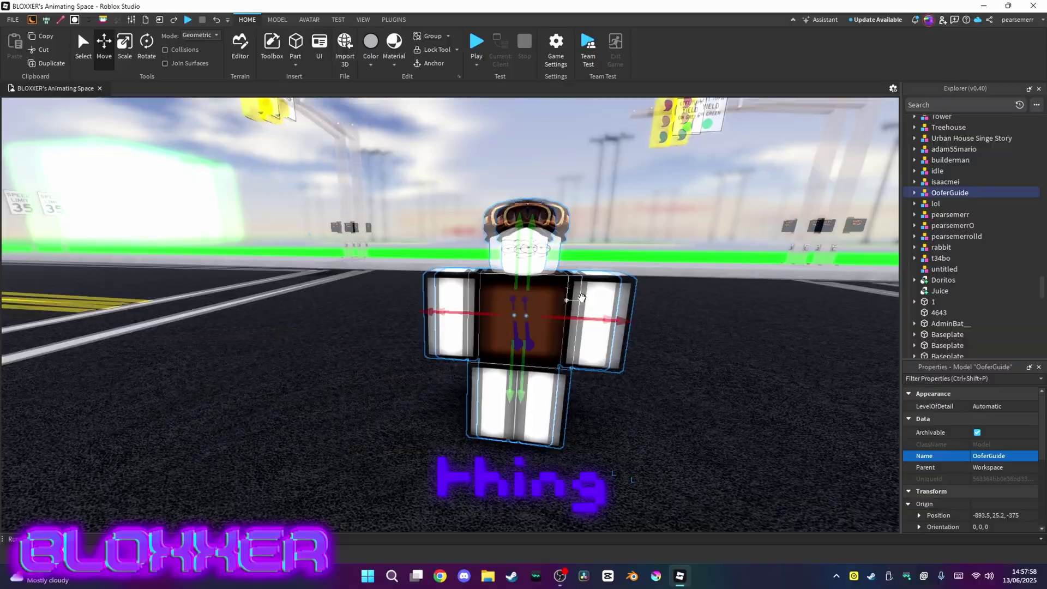
Duplicate the Torso part inside the OoferGuide rig.
{"action": "right_click_drag", "start_coordinate": [582, 298], "coordinate": [580, 300]}
{"action": "scroll", "coordinate": [579, 300], "scroll_direction": "down", "scroll_amount": 4}
{"action": "scroll", "coordinate": [582, 305], "scroll_direction": "up", "scroll_amount": 3}
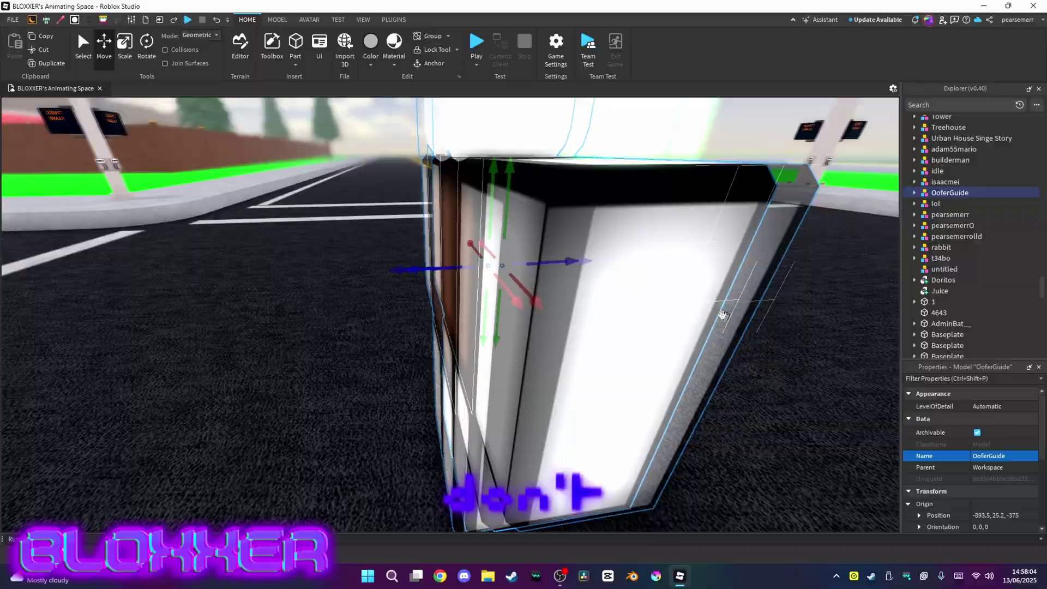
{"action": "mouse_move", "coordinate": [723, 315]}
{"action": "right_mouse_down"}
{"action": "mouse_move", "coordinate": [692, 320]}
{"action": "mouse_move", "coordinate": [713, 313]}
{"action": "mouse_move", "coordinate": [716, 321]}
{"action": "right_mouse_up"}
{"action": "scroll", "coordinate": [713, 313], "scroll_direction": "down", "scroll_amount": 5}
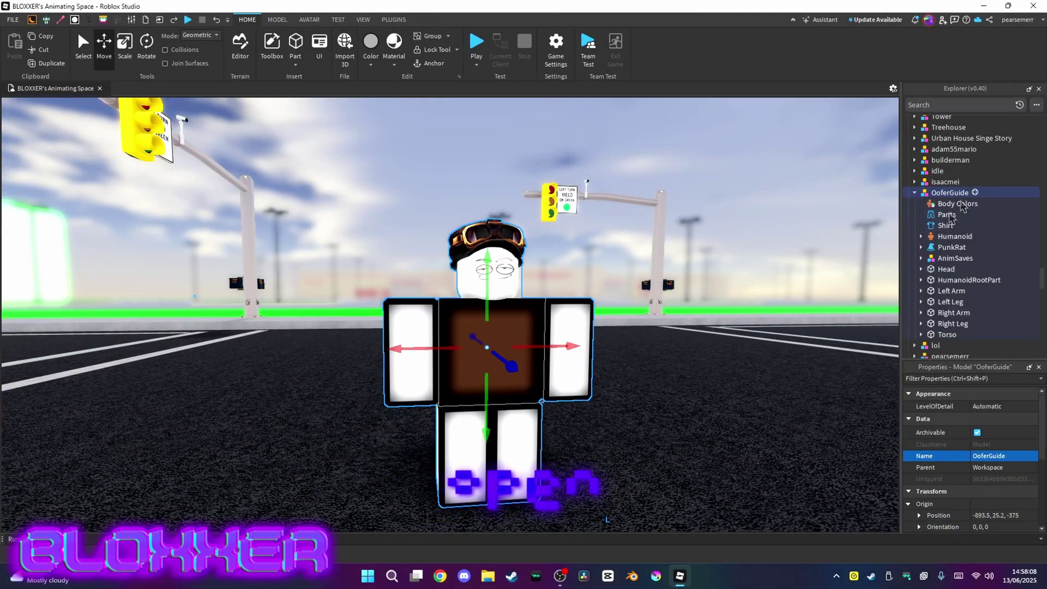
{"action": "left_click", "coordinate": [942, 335]}
{"action": "right_click_drag", "start_coordinate": [638, 344], "coordinate": [655, 349]}
{"action": "key", "text": "ctrl+d"}
Rename the first of the two Torso parts in the OoferGuide rig as LowerTorso.
{"action": "left_click_drag", "start_coordinate": [912, 339], "coordinate": [942, 354]}
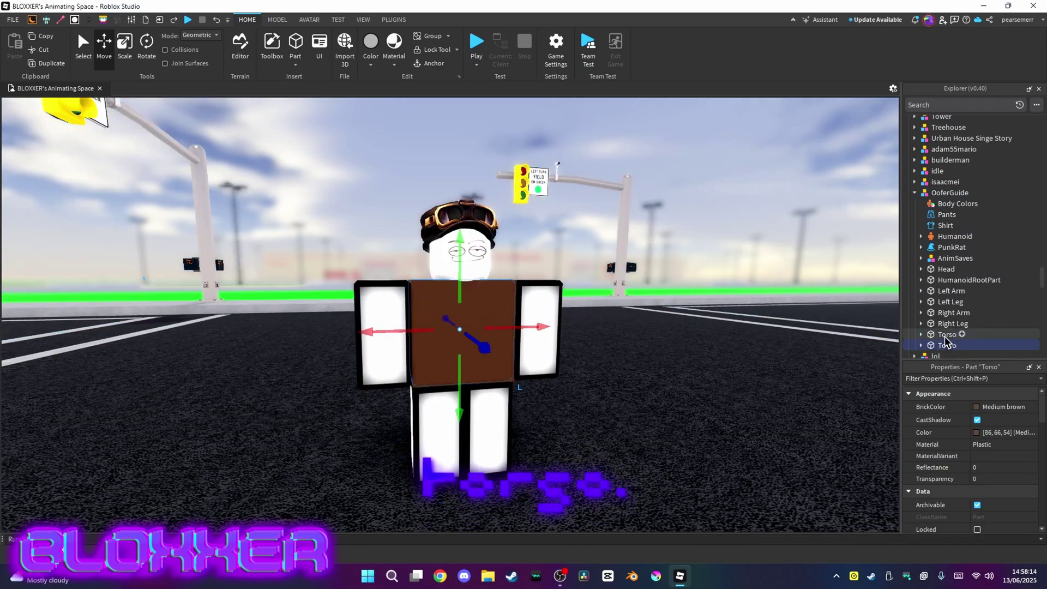
{"action": "scroll", "coordinate": [1037, 480], "scroll_direction": "down", "scroll_amount": 2}
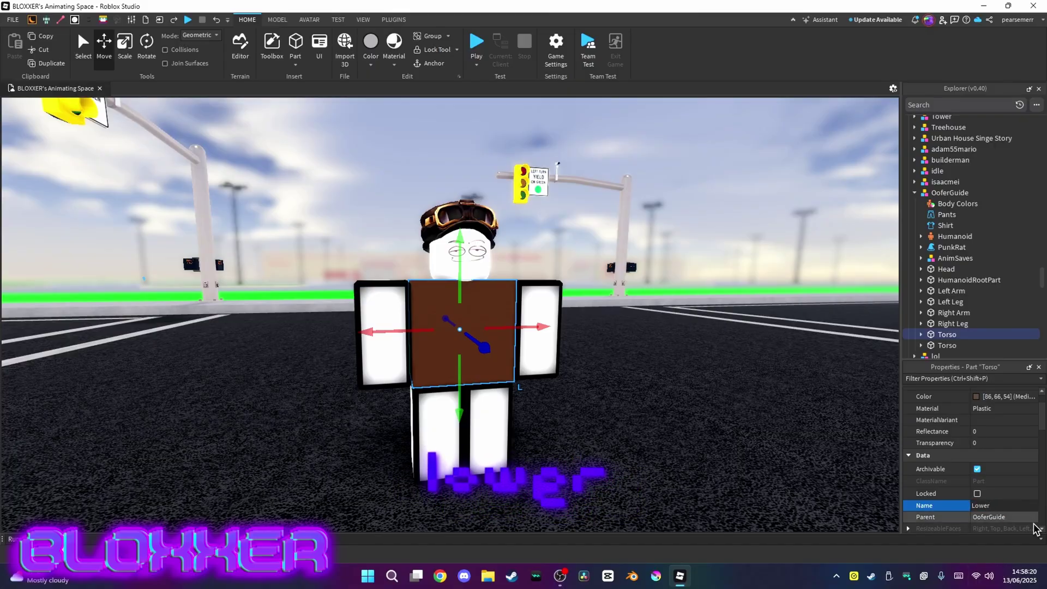
{"action": "key", "text": "Return"}
Scale the LowerTorso part down from its upper face into a thin strip at the character's waist.
{"action": "right_click_drag", "start_coordinate": [823, 418], "coordinate": [823, 417]}
{"action": "scroll", "coordinate": [823, 417], "scroll_direction": "up", "scroll_amount": 3}
{"action": "key", "text": "s"}
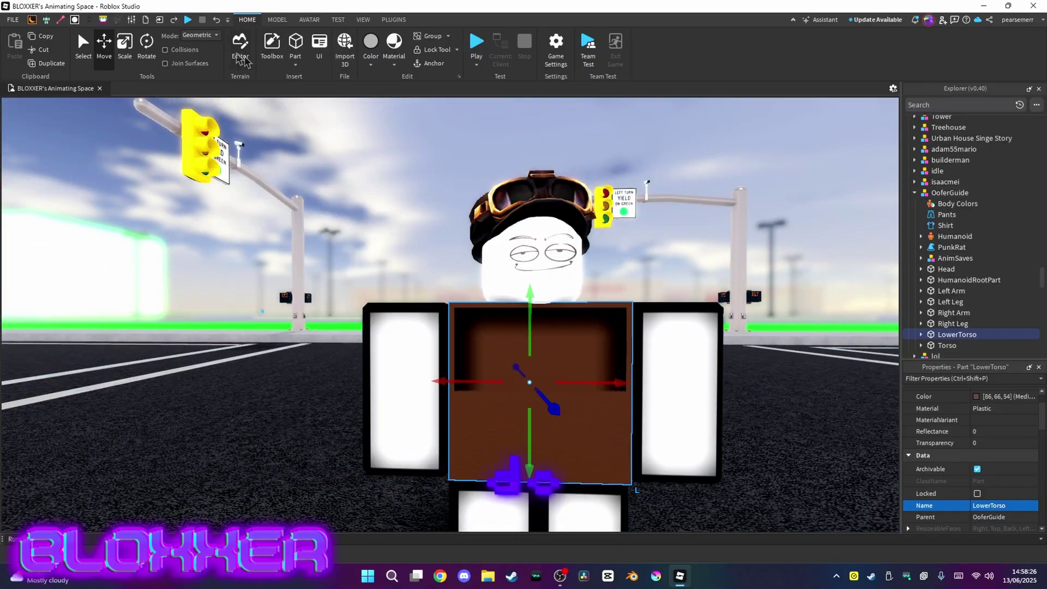
{"action": "left_click", "coordinate": [125, 54]}
{"action": "right_click_drag", "start_coordinate": [540, 275], "coordinate": [540, 274]}
{"action": "left_click_drag", "start_coordinate": [527, 267], "coordinate": [526, 303]}
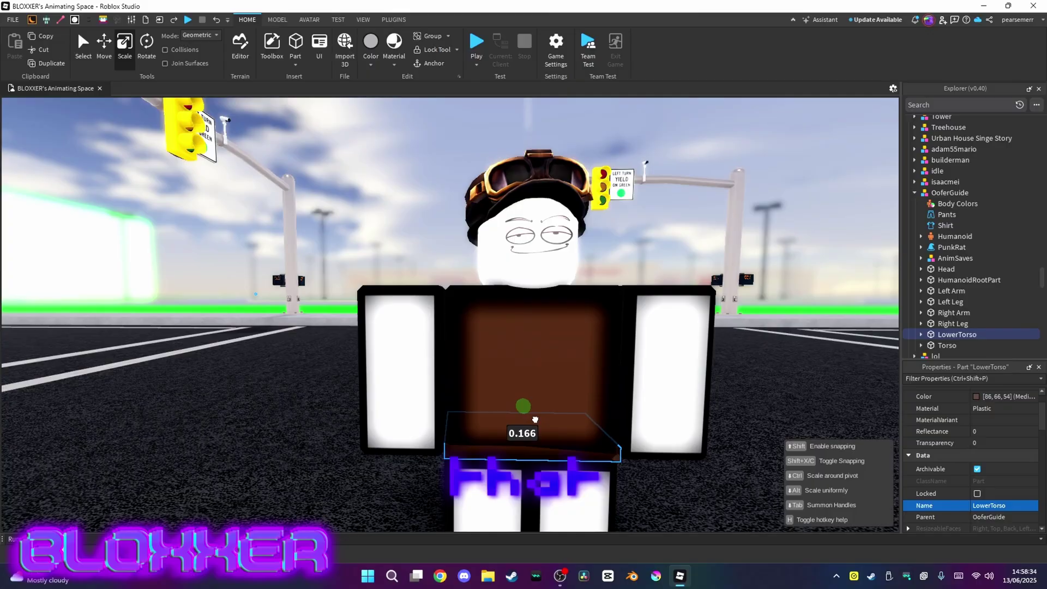
{"action": "left_click_drag", "start_coordinate": [536, 419], "coordinate": [538, 414]}
Scale the LowerTorso strip deeper and wider so it extends slightly beyond the torso.
{"action": "right_click_drag", "start_coordinate": [537, 414], "coordinate": [538, 416]}
{"action": "scroll", "coordinate": [538, 416], "scroll_direction": "up", "scroll_amount": 2}
{"action": "scroll", "coordinate": [538, 415], "scroll_direction": "down", "scroll_amount": 2}
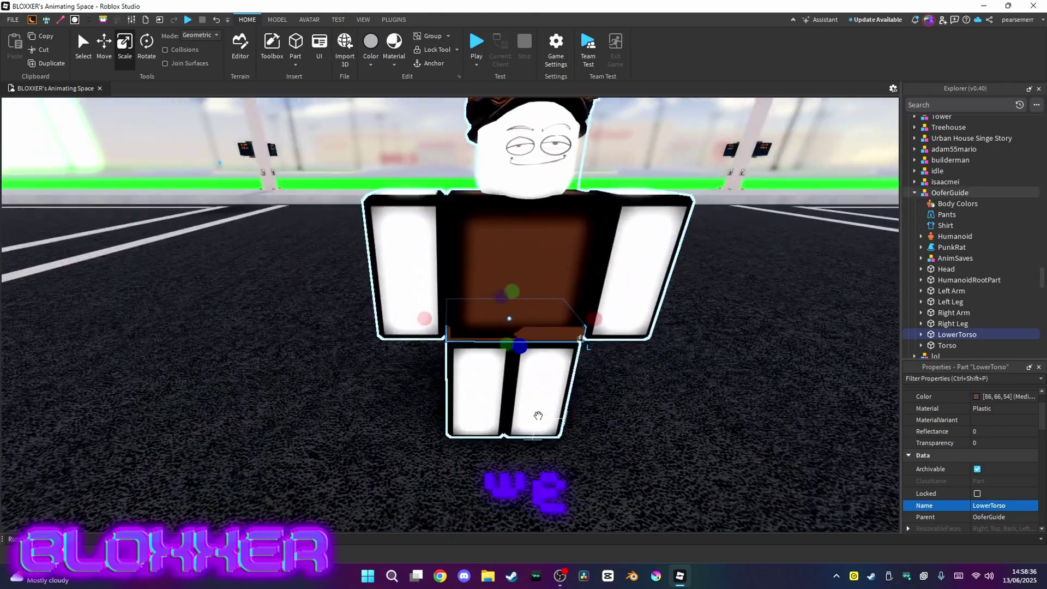
{"action": "left_click_drag", "start_coordinate": [528, 350], "coordinate": [523, 355]}
{"action": "left_click_drag", "start_coordinate": [597, 317], "coordinate": [602, 328]}
{"action": "right_click_drag", "start_coordinate": [616, 357], "coordinate": [612, 346]}
{"action": "key", "text": "w"}
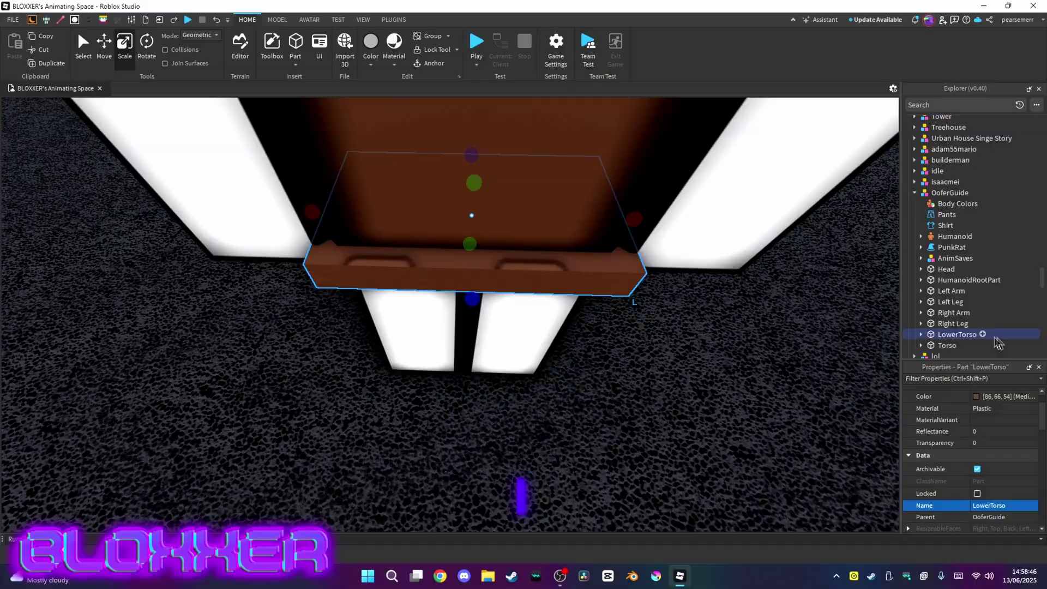
Set the LowerTorso part's material to SmoothPlastic and open and close its BrickColor palette.
{"action": "scroll", "coordinate": [974, 472], "scroll_direction": "up", "scroll_amount": 3}
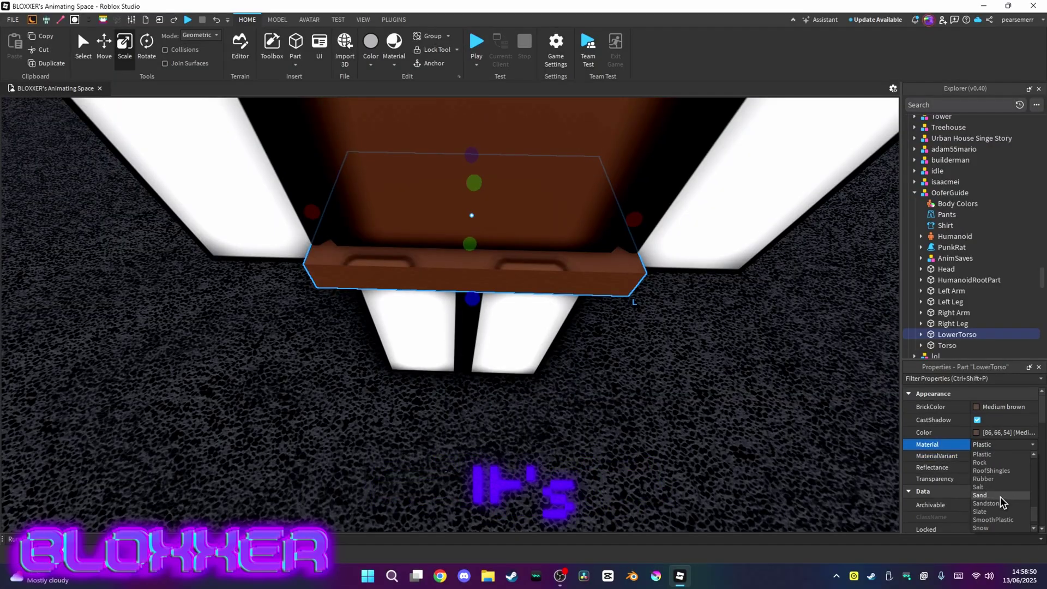
{"action": "right_click_drag", "start_coordinate": [774, 463], "coordinate": [777, 466]}
{"action": "scroll", "coordinate": [776, 466], "scroll_direction": "down", "scroll_amount": 2}
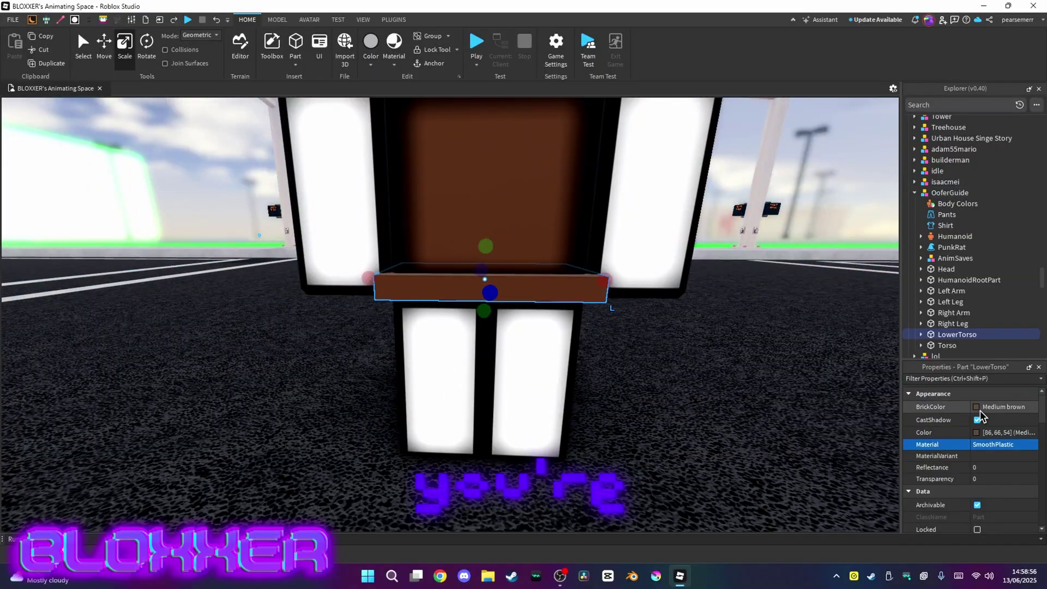
{"action": "left_click", "coordinate": [980, 409]}
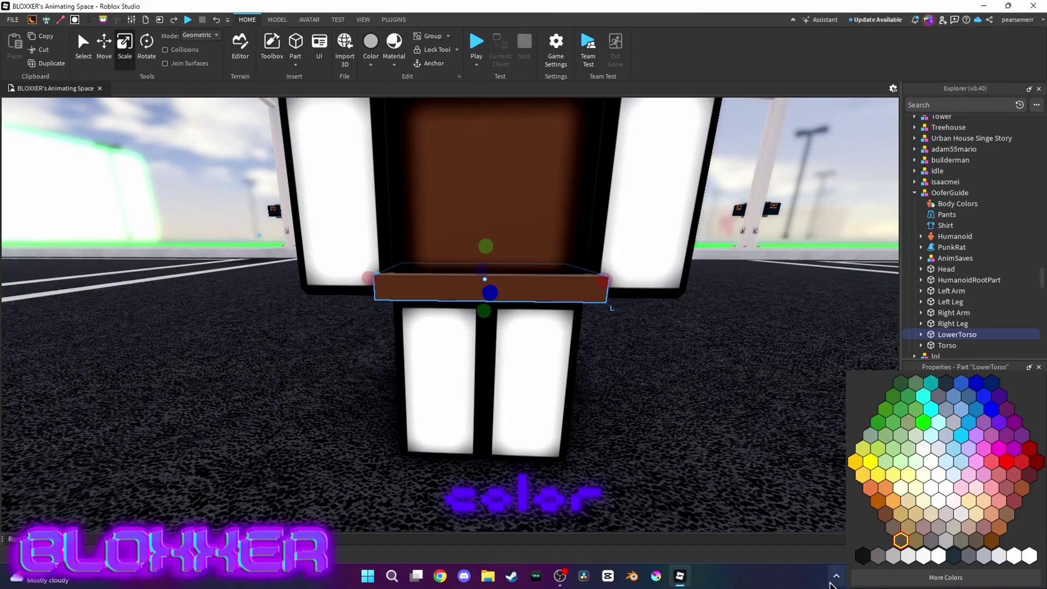
{"action": "left_click", "coordinate": [930, 370]}
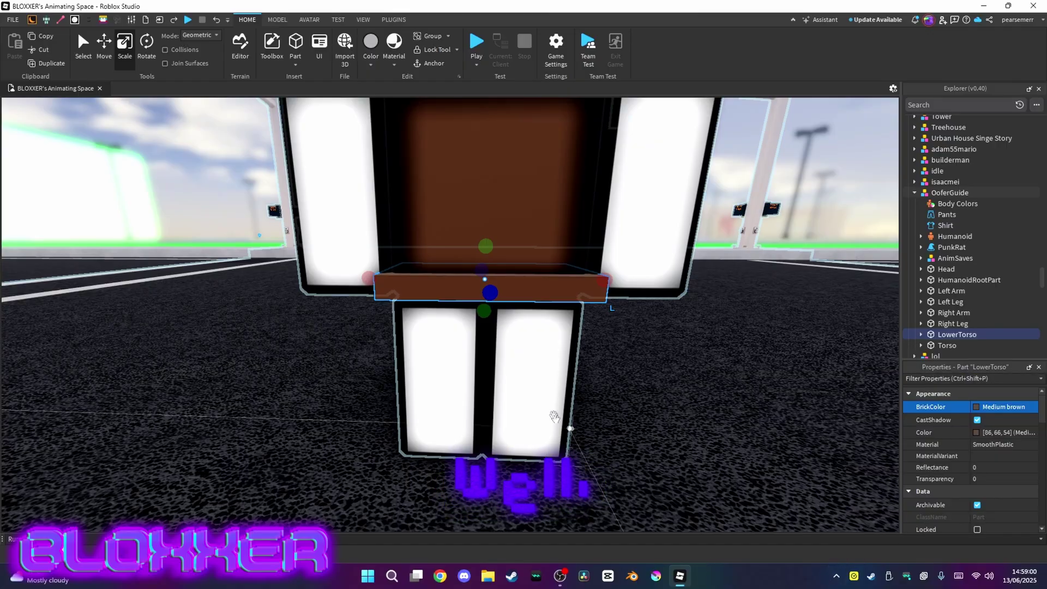
Examine how the LowerTorso strip fits around the torso and legs from several angles and distances.
{"action": "scroll", "coordinate": [553, 405], "scroll_direction": "up", "scroll_amount": 3}
{"action": "right_click_drag", "start_coordinate": [554, 416], "coordinate": [598, 333]}
{"action": "scroll", "coordinate": [553, 405], "scroll_direction": "down", "scroll_amount": 4}
{"action": "scroll", "coordinate": [553, 406], "scroll_direction": "up", "scroll_amount": 3}
{"action": "scroll", "coordinate": [554, 405], "scroll_direction": "down", "scroll_amount": 4}
{"action": "scroll", "coordinate": [551, 408], "scroll_direction": "up", "scroll_amount": 5}
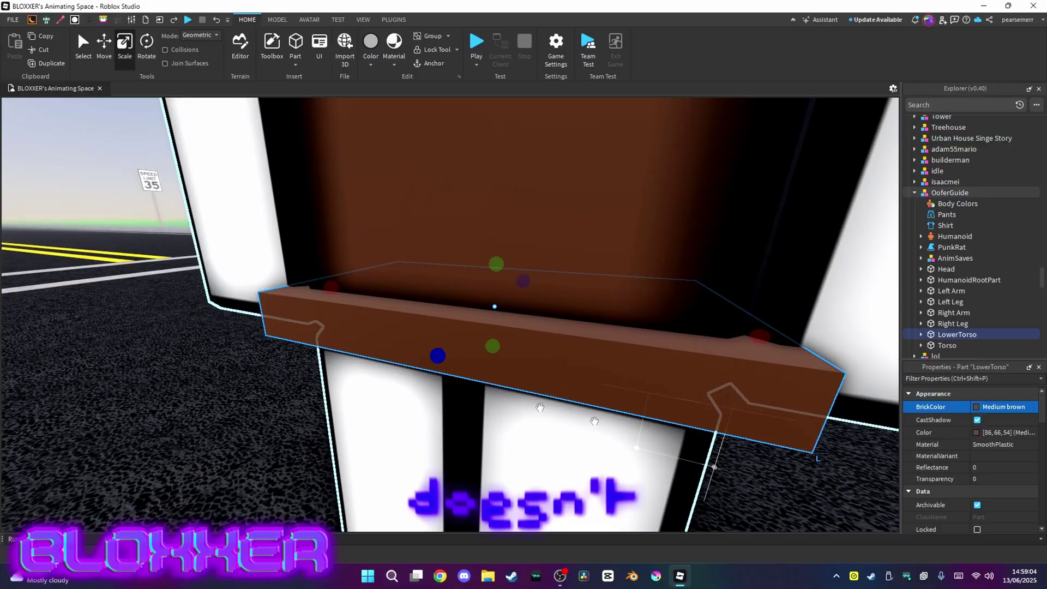
{"action": "scroll", "coordinate": [606, 365], "scroll_direction": "down", "scroll_amount": 4}
{"action": "right_click_drag", "start_coordinate": [813, 350], "coordinate": [603, 367]}
{"action": "scroll", "coordinate": [603, 367], "scroll_direction": "up", "scroll_amount": 4}
{"action": "scroll", "coordinate": [603, 367], "scroll_direction": "down", "scroll_amount": 5}
{"action": "scroll", "coordinate": [603, 367], "scroll_direction": "up", "scroll_amount": 5}
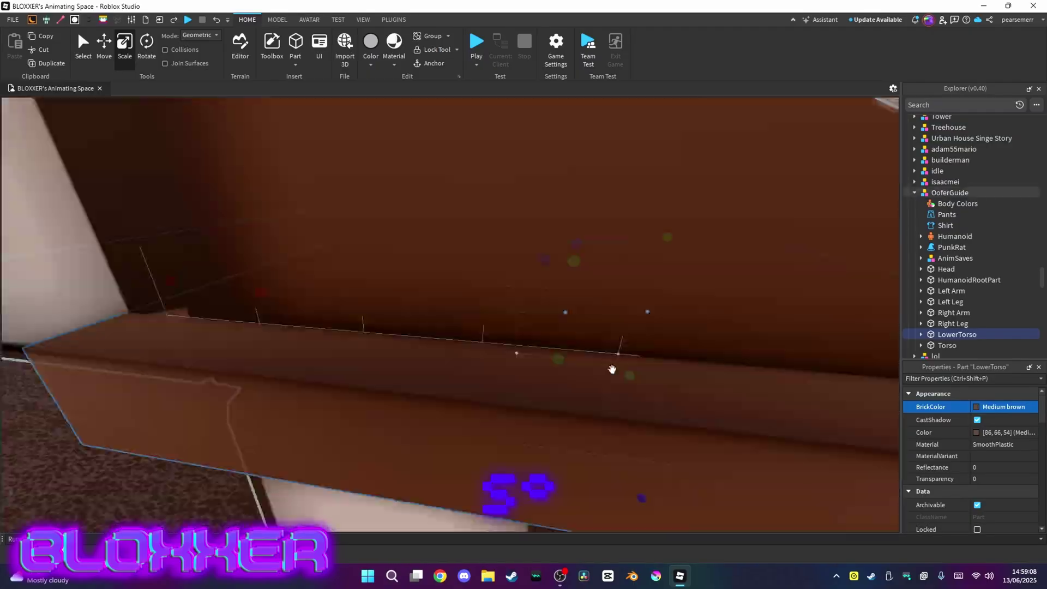
{"action": "scroll", "coordinate": [612, 370], "scroll_direction": "down", "scroll_amount": 6}
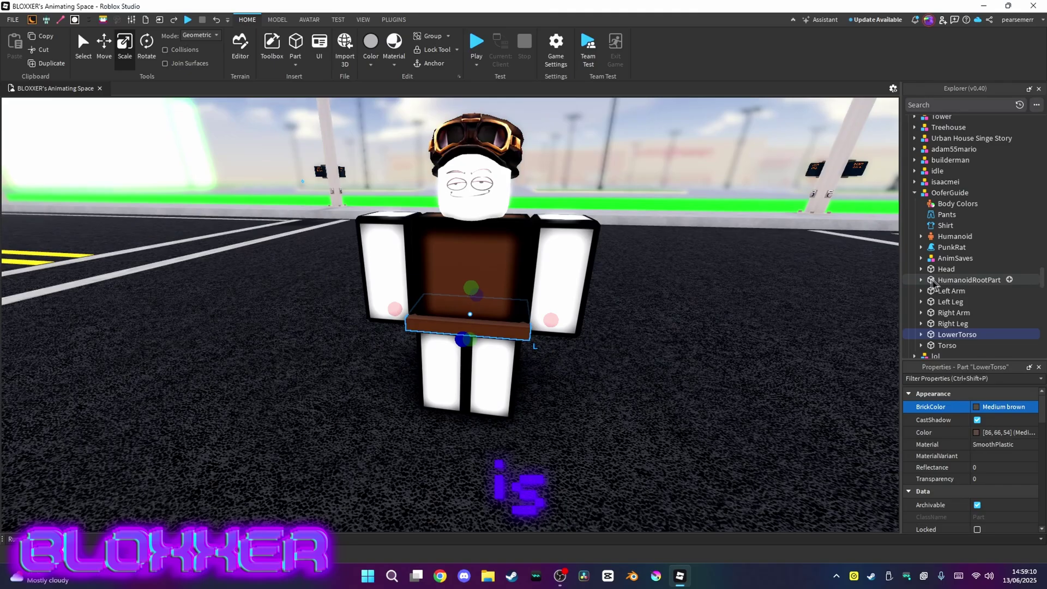
Delete everything inside LowerTorso, from BodyBackAttachment through Right Shoulder.
{"action": "scroll", "coordinate": [923, 330], "scroll_direction": "down", "scroll_amount": 1}
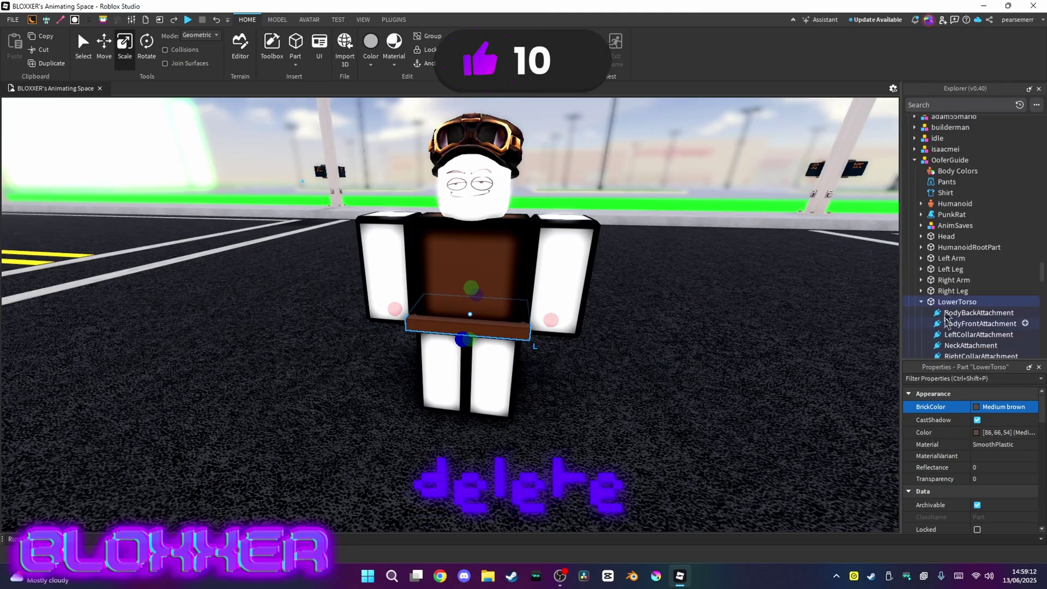
{"action": "scroll", "coordinate": [951, 357], "scroll_direction": "down", "scroll_amount": 6}
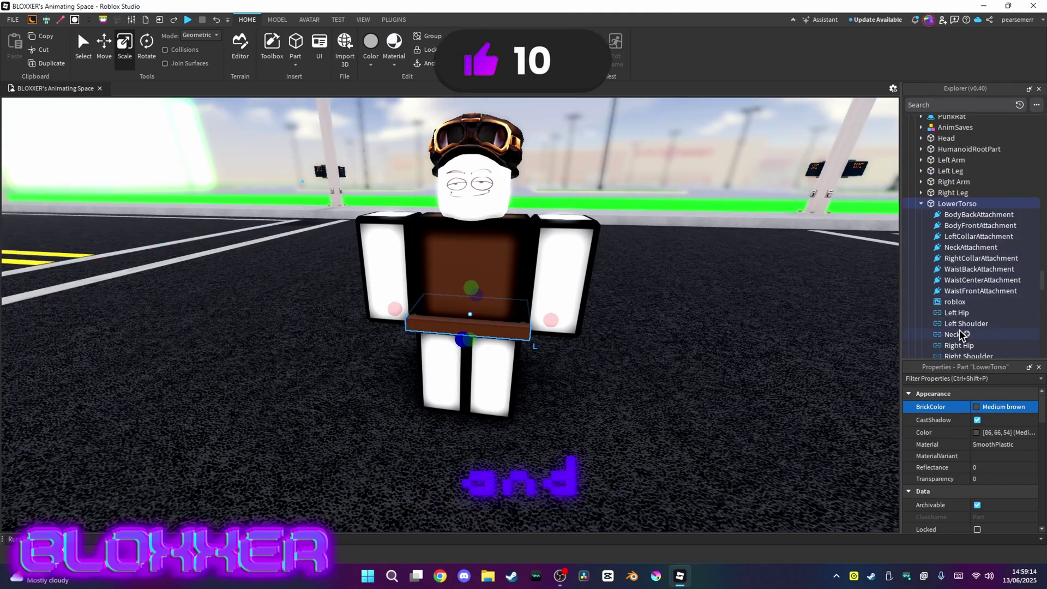
{"action": "left_click", "coordinate": [961, 261]}
{"action": "scroll", "coordinate": [959, 257], "scroll_direction": "up", "scroll_amount": 3}
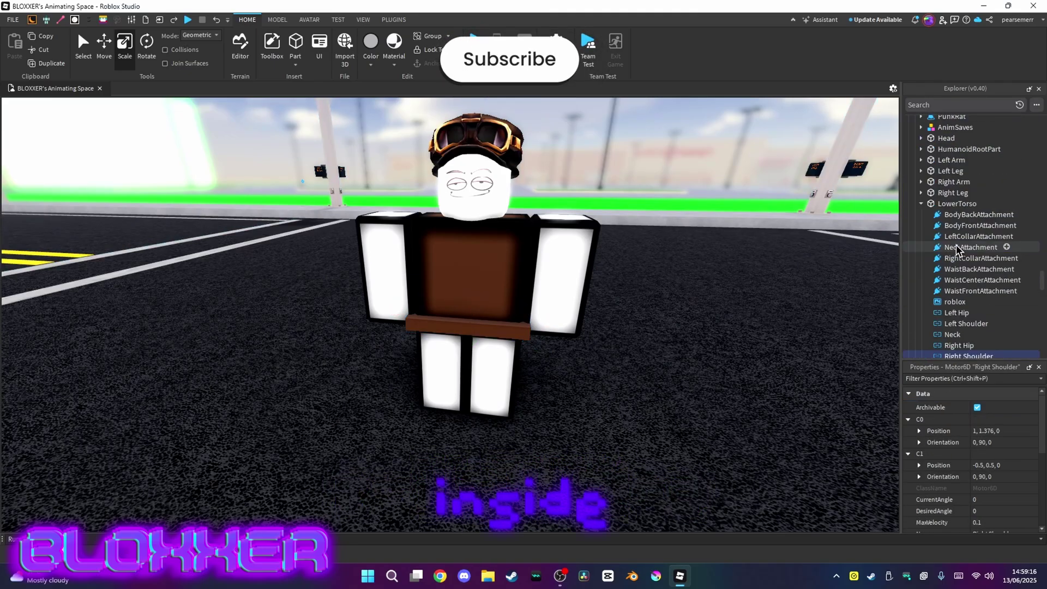
{"action": "left_click", "coordinate": [954, 216], "text": "shift"}
{"action": "key", "text": "Delete"}
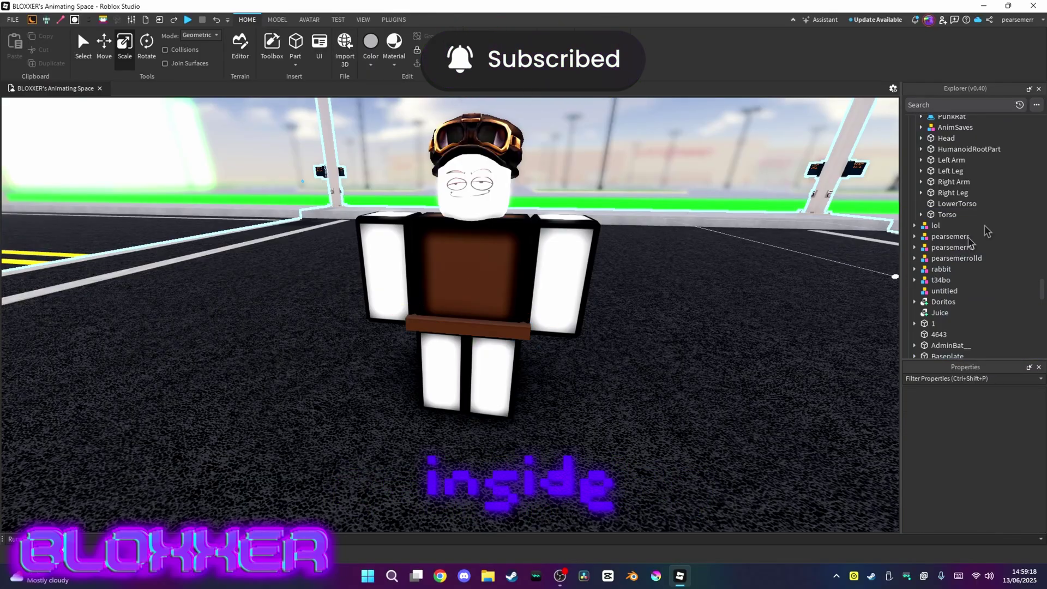
Delete the Left Hip and Right Hip joints from inside the Torso part.
{"action": "left_click", "coordinate": [922, 215]}
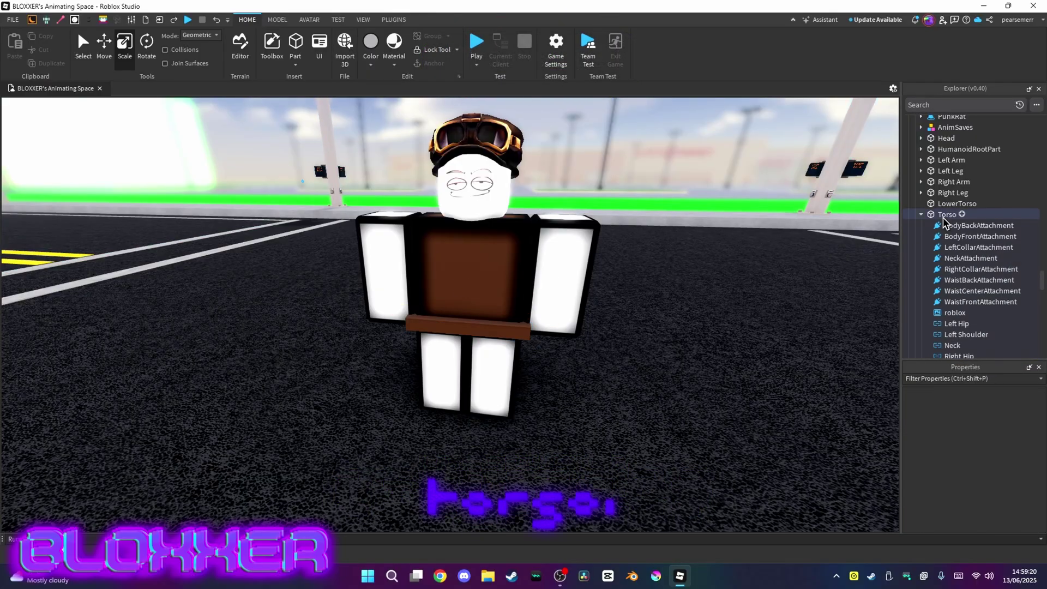
{"action": "scroll", "coordinate": [977, 293], "scroll_direction": "down", "scroll_amount": 1}
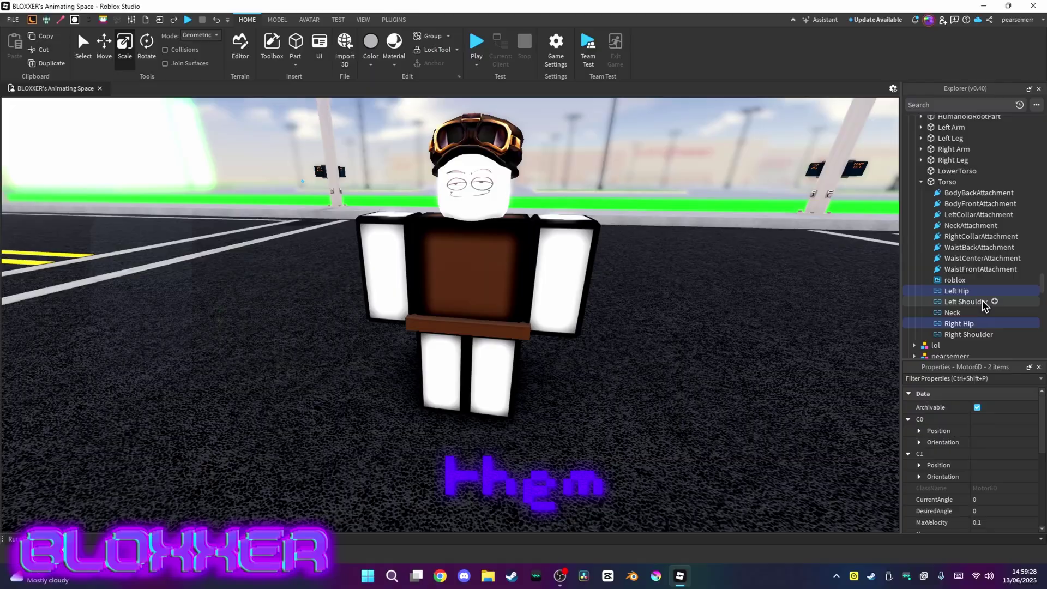
{"action": "key", "text": "Delete"}
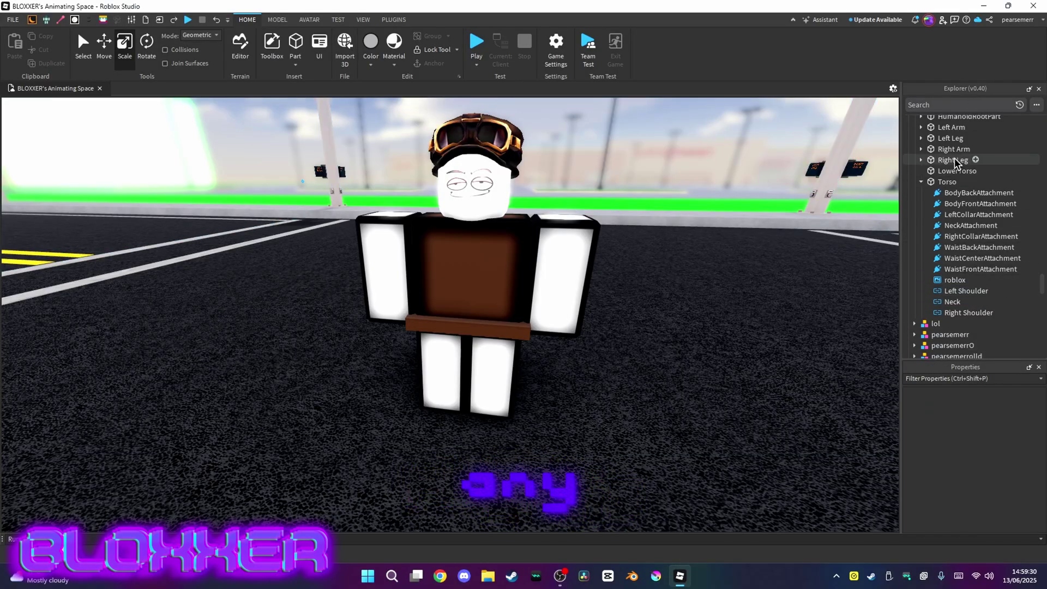
{"action": "left_click", "coordinate": [921, 182]}
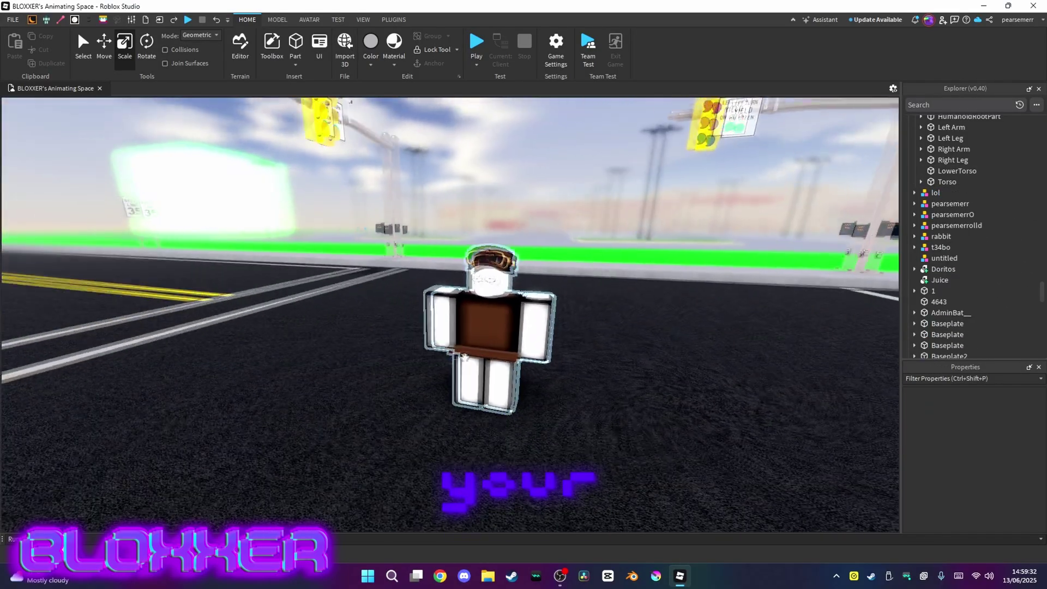
Delete the RootJoint from inside the rig's HumanoidRootPart.
{"action": "key", "text": "w"}
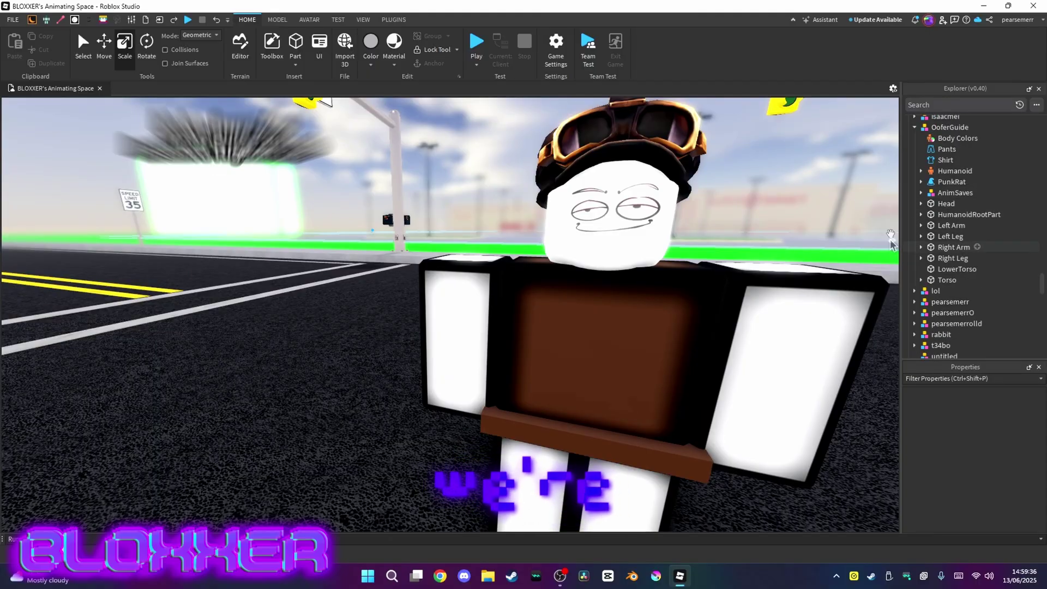
{"action": "left_click", "coordinate": [921, 214]}
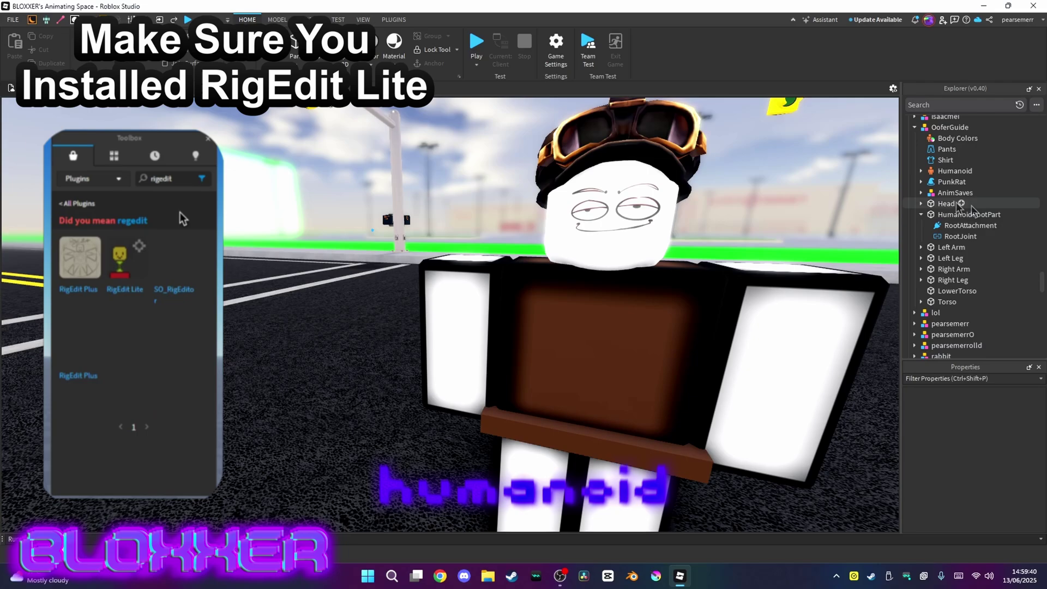
{"action": "left_click", "coordinate": [938, 240]}
{"action": "key", "text": "Delete"}
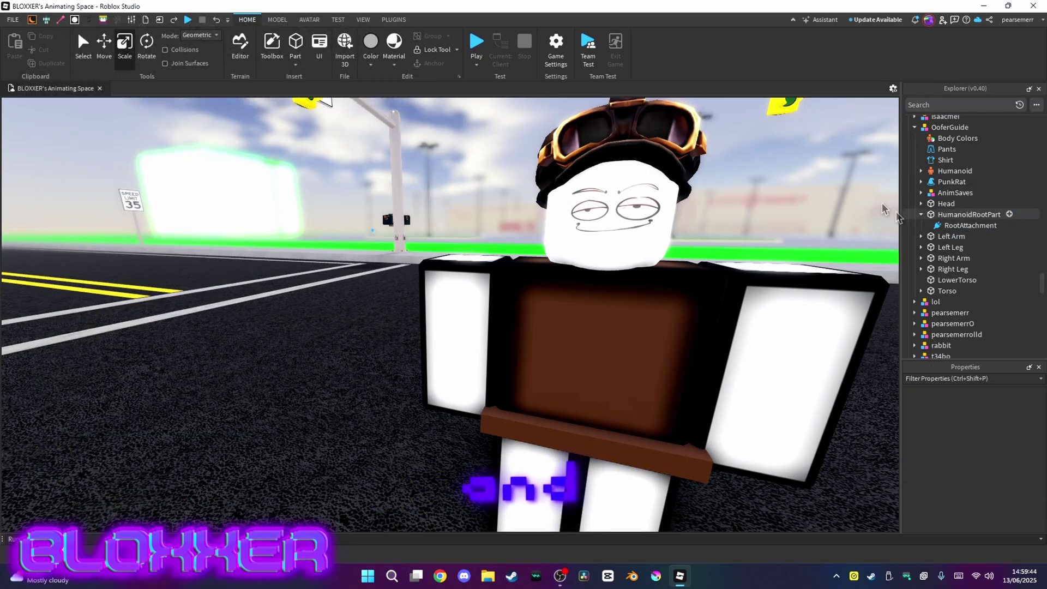
Start RigEdit's Edit Rig plugin and choose the OoferGuide character as the model to edit.
{"action": "left_click", "coordinate": [394, 20]}
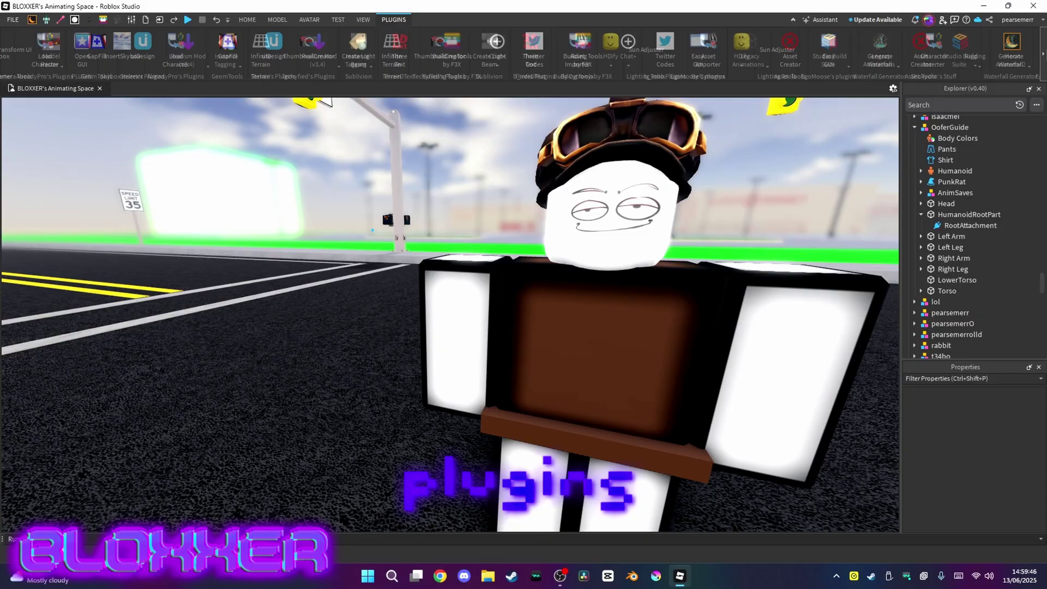
{"action": "left_click", "coordinate": [1044, 54]}
{"action": "left_click", "coordinate": [1044, 53]}
{"action": "left_click", "coordinate": [1044, 54]}
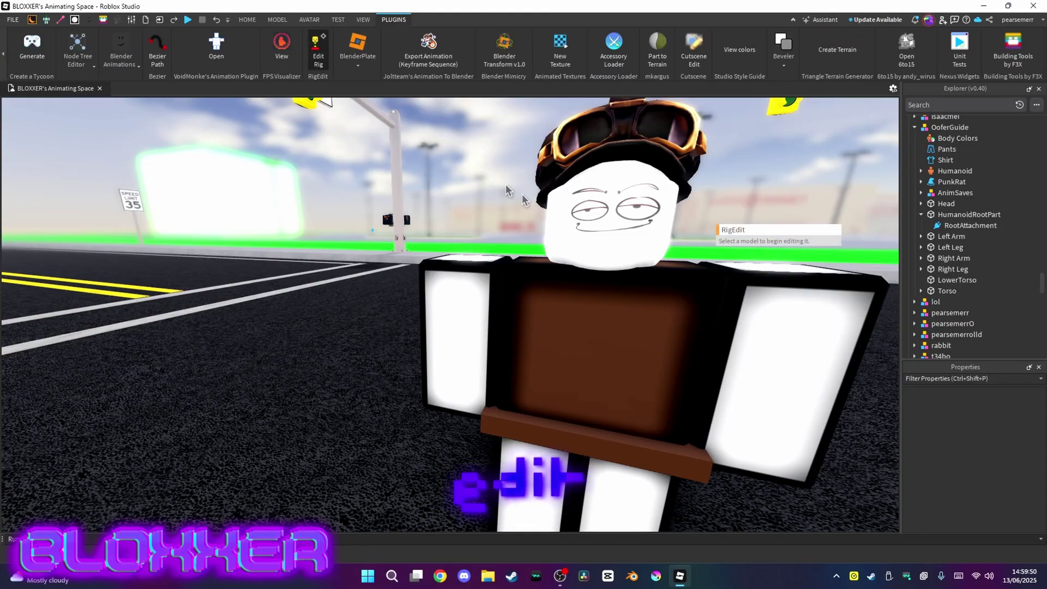
{"action": "left_click", "coordinate": [603, 350]}
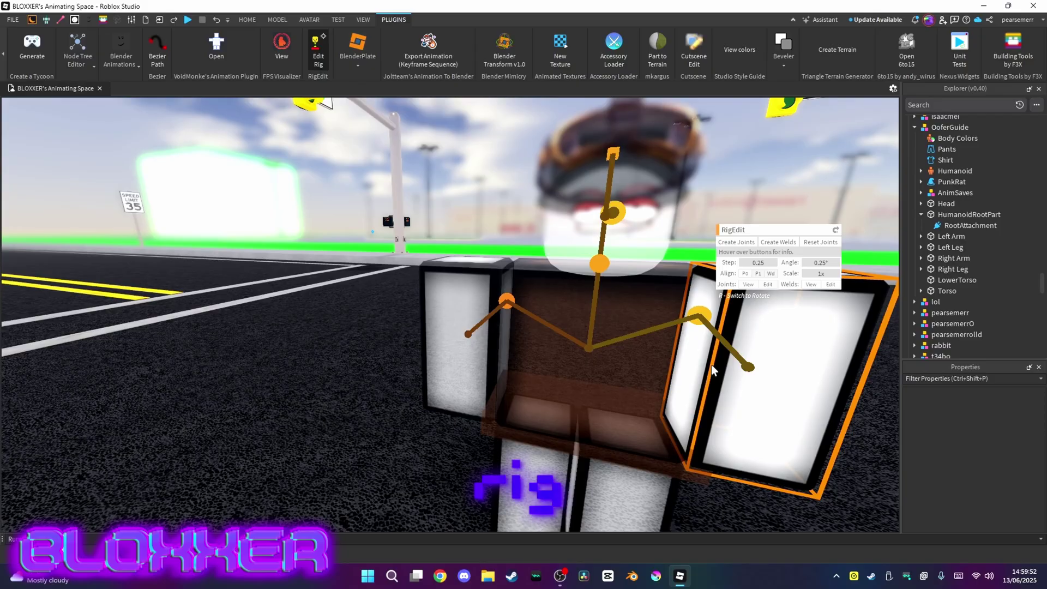
Create a RigEdit joint connecting the HumanoidRootPart to the LowerTorso.
{"action": "right_click_drag", "start_coordinate": [711, 364], "coordinate": [725, 362]}
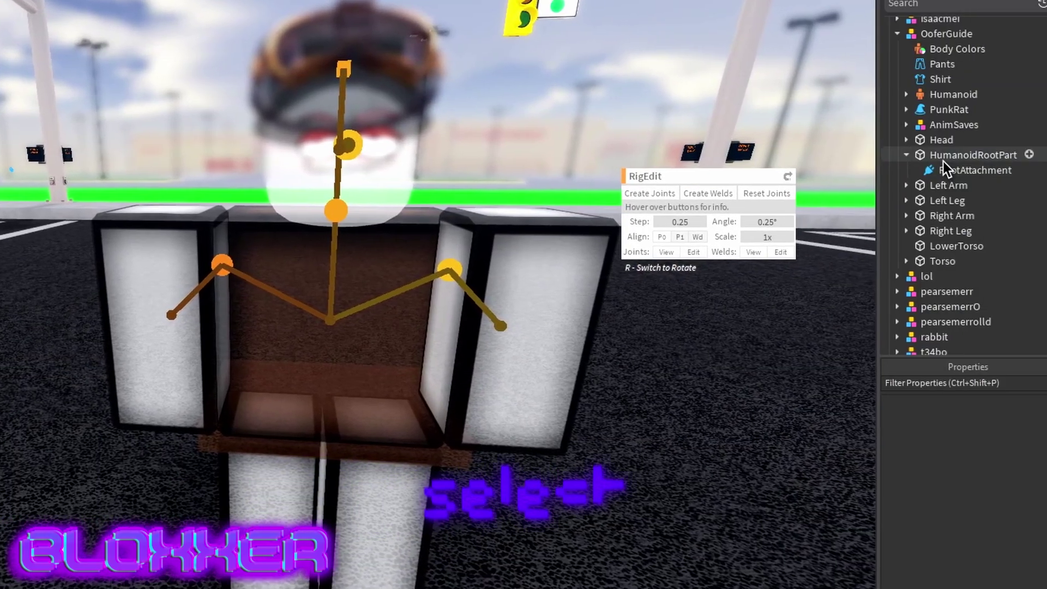
{"action": "left_click", "coordinate": [949, 215]}
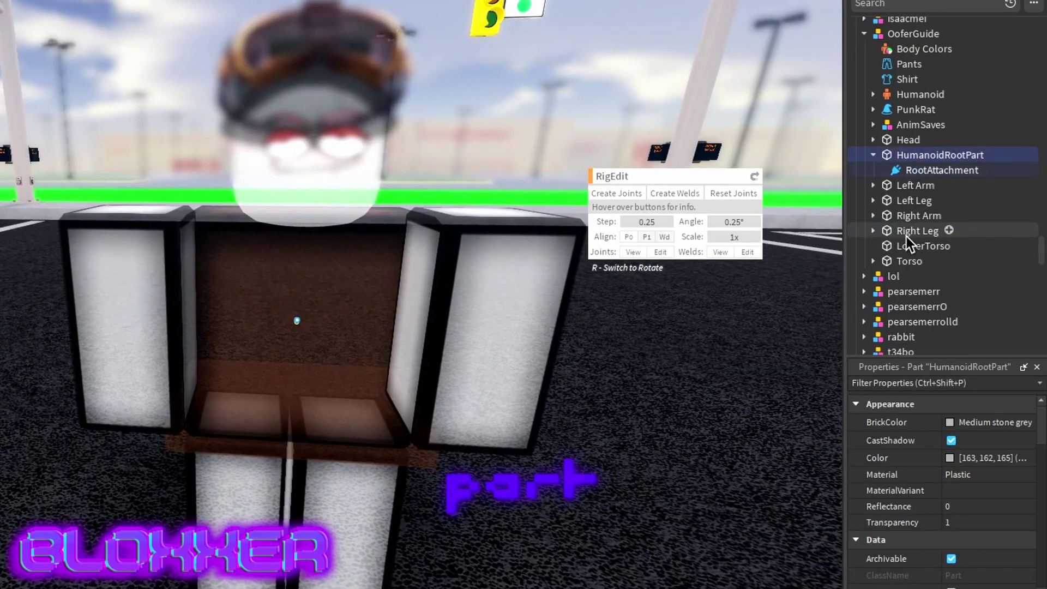
{"action": "left_click", "coordinate": [917, 246], "text": "ctrl"}
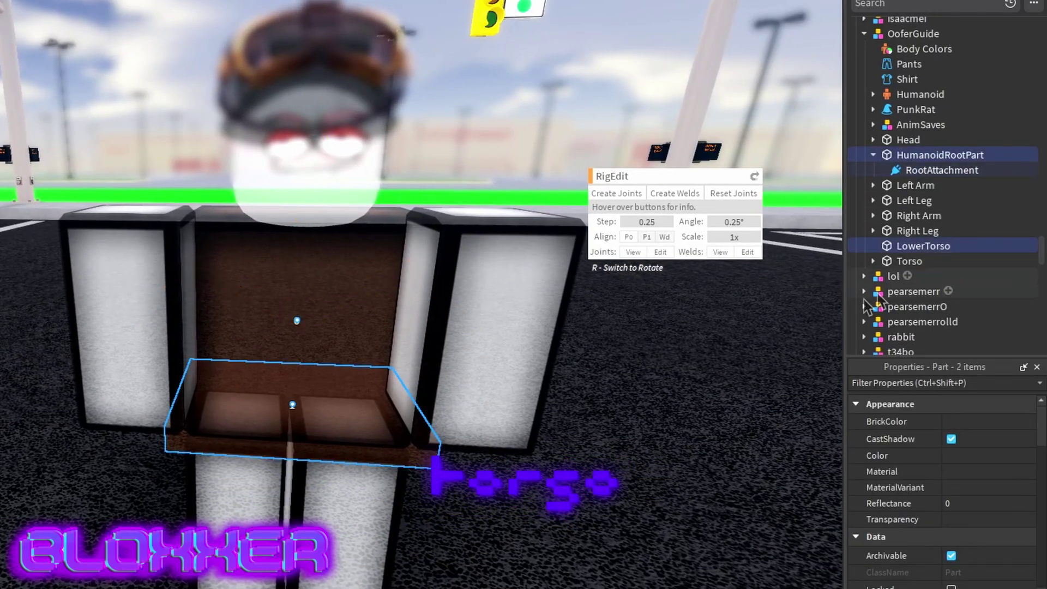
{"action": "left_click", "coordinate": [627, 195]}
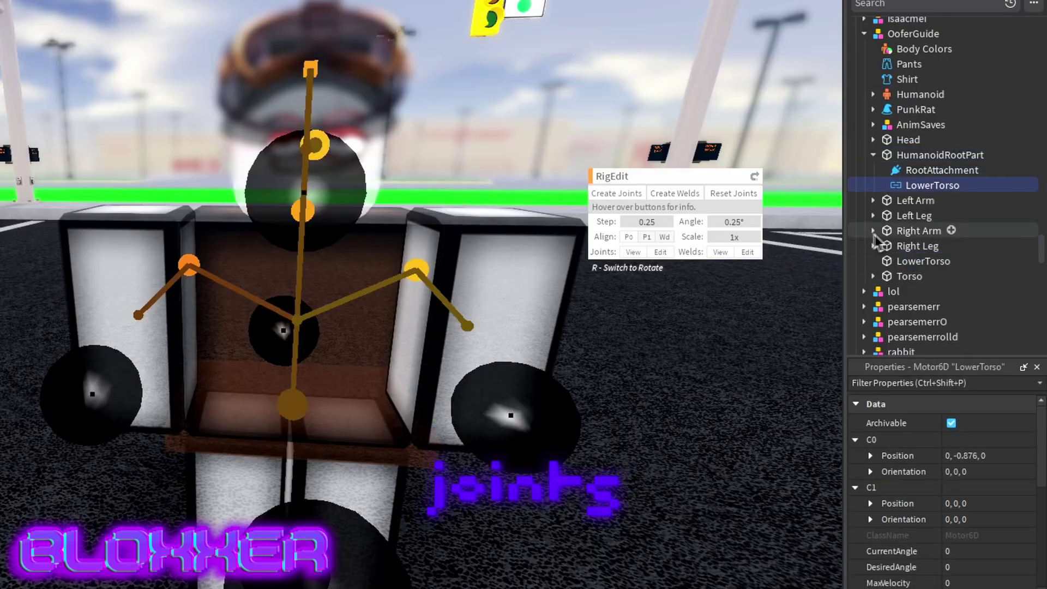
Create RigEdit joints connecting the LowerTorso to the Torso, Right Leg and Left Leg.
{"action": "left_click", "coordinate": [911, 259]}
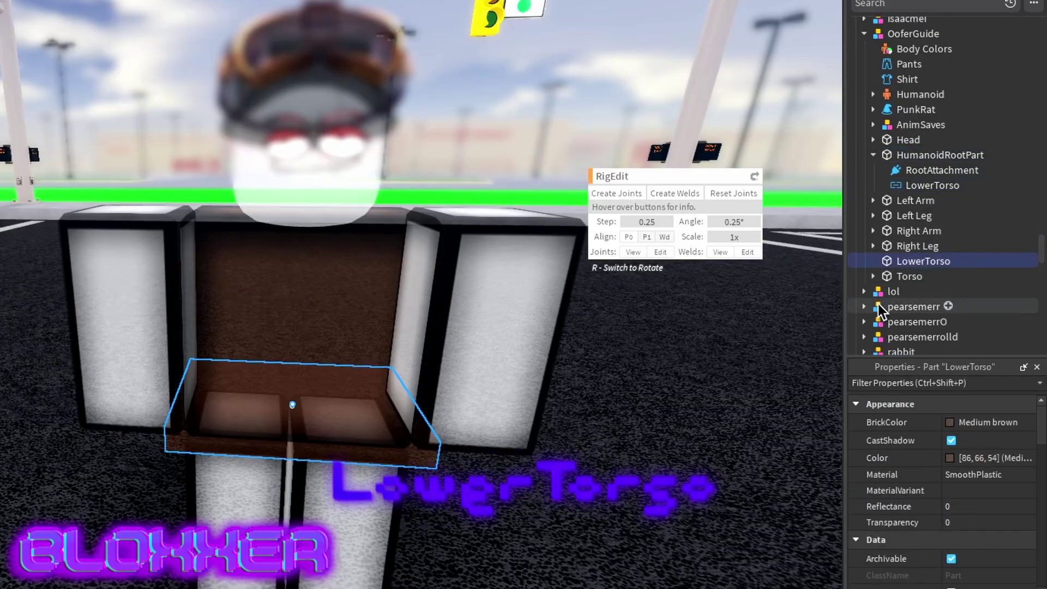
{"action": "left_click", "coordinate": [889, 275], "text": "ctrl"}
{"action": "left_click", "coordinate": [922, 247], "text": "ctrl"}
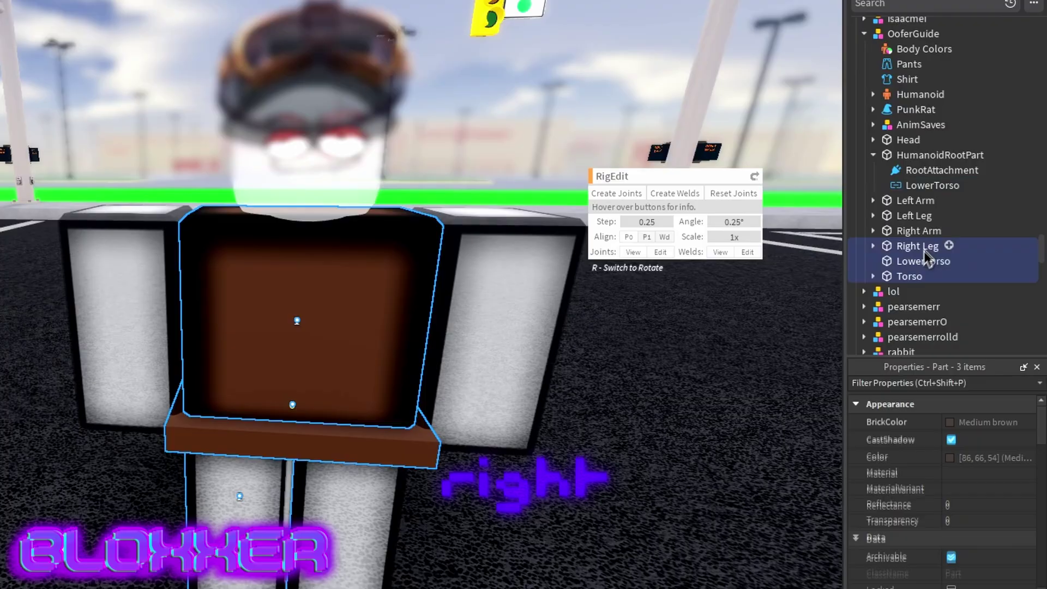
{"action": "left_click", "coordinate": [919, 217], "text": "ctrl"}
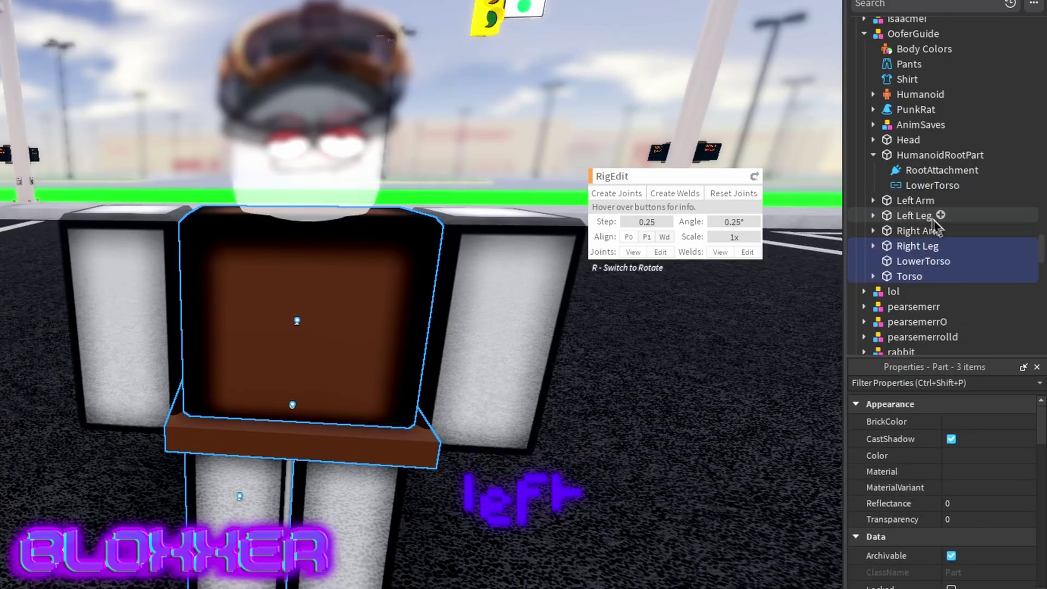
{"action": "left_click", "coordinate": [625, 195]}
Select the Right Leg joint and set RigEdit's movement step to 0.25.
{"action": "right_click_drag", "start_coordinate": [571, 386], "coordinate": [618, 446]}
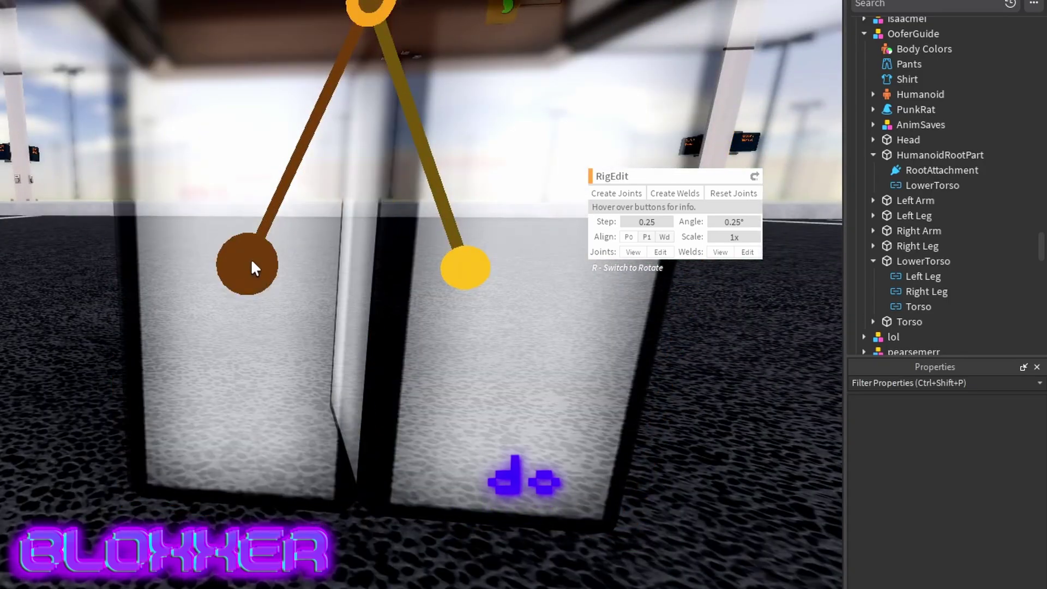
{"action": "left_click", "coordinate": [250, 258]}
{"action": "left_click", "coordinate": [657, 221]}
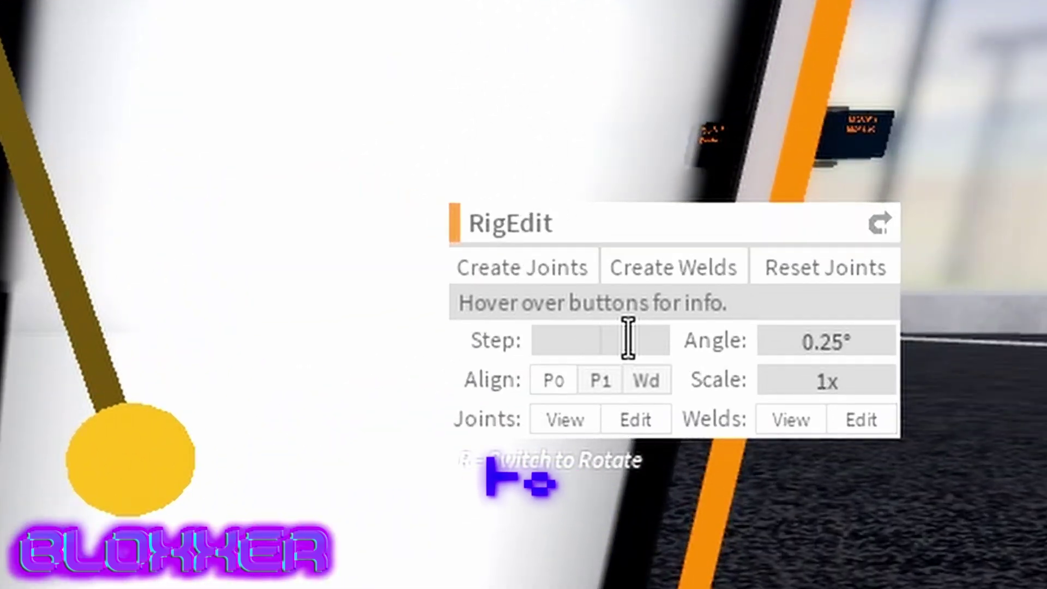
{"action": "type", "text": "0.25"}
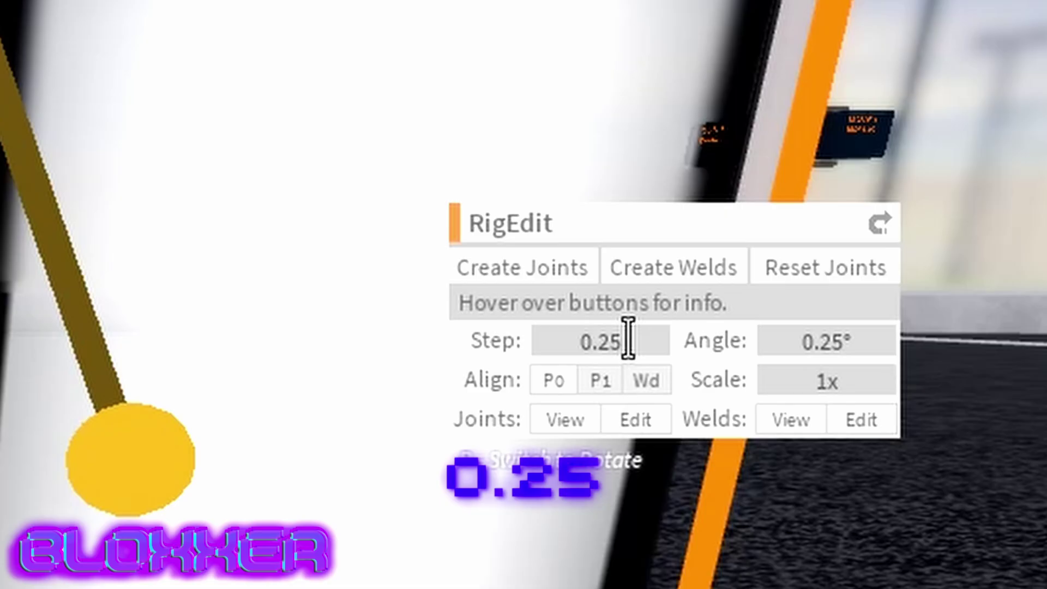
{"action": "key", "text": "Return"}
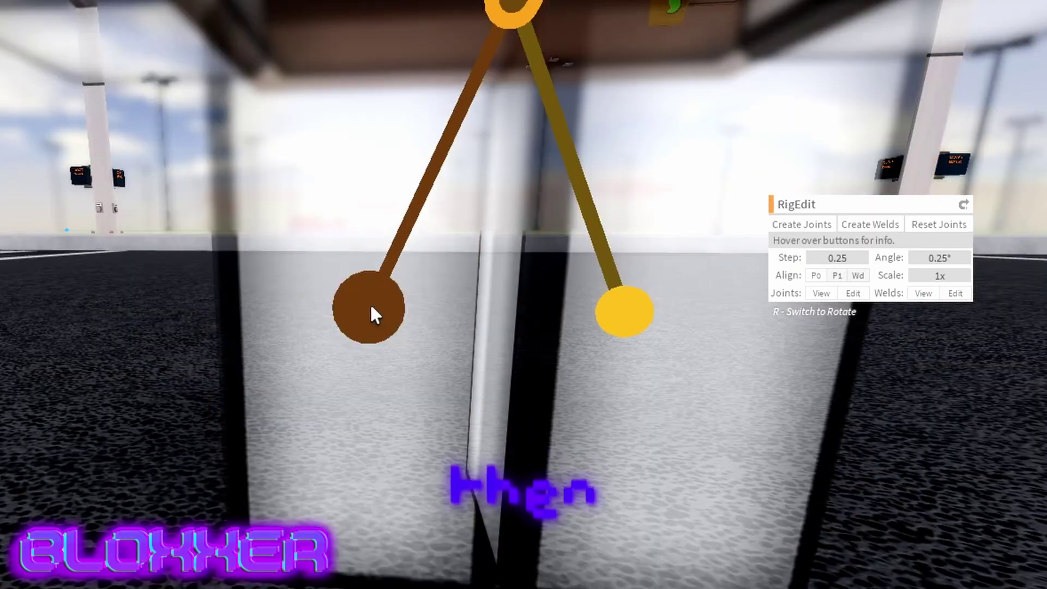
Move the Right Leg joint up from the middle of the leg to its upper outer corner.
{"action": "scroll", "coordinate": [395, 413], "scroll_direction": "down", "scroll_amount": 10}
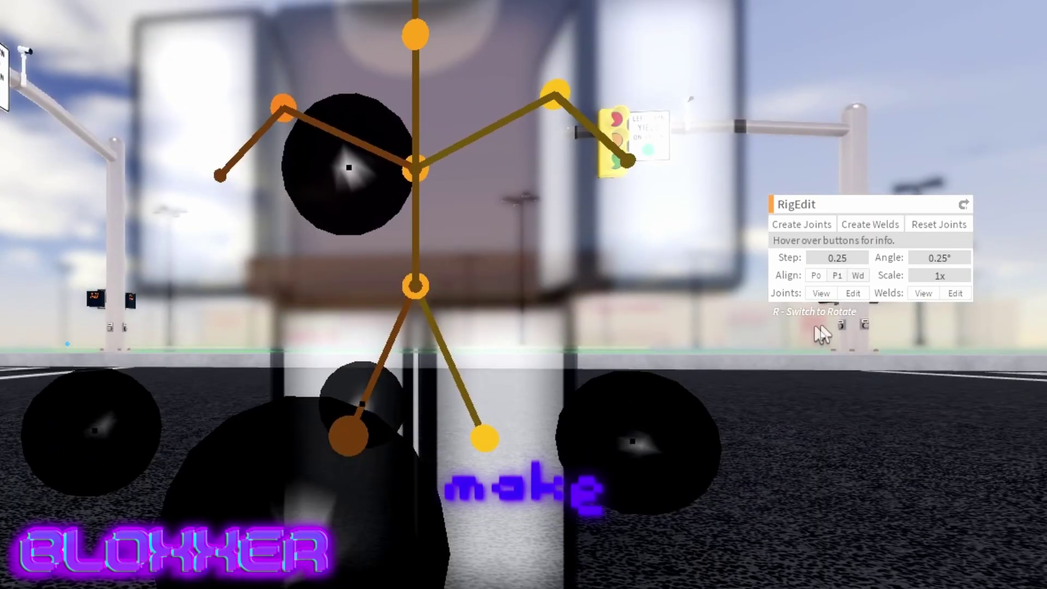
{"action": "right_click_drag", "start_coordinate": [430, 225], "coordinate": [236, 272]}
{"action": "key", "text": "r"}
{"action": "key", "text": "r"}
{"action": "scroll", "coordinate": [449, 221], "scroll_direction": "down", "scroll_amount": 5}
{"action": "scroll", "coordinate": [370, 229], "scroll_direction": "up", "scroll_amount": 3}
{"action": "scroll", "coordinate": [167, 243], "scroll_direction": "up", "scroll_amount": 5}
{"action": "scroll", "coordinate": [163, 242], "scroll_direction": "down", "scroll_amount": 3}
{"action": "scroll", "coordinate": [164, 244], "scroll_direction": "up", "scroll_amount": 3}
{"action": "scroll", "coordinate": [236, 272], "scroll_direction": "up", "scroll_amount": 3}
{"action": "scroll", "coordinate": [236, 272], "scroll_direction": "down", "scroll_amount": 3}
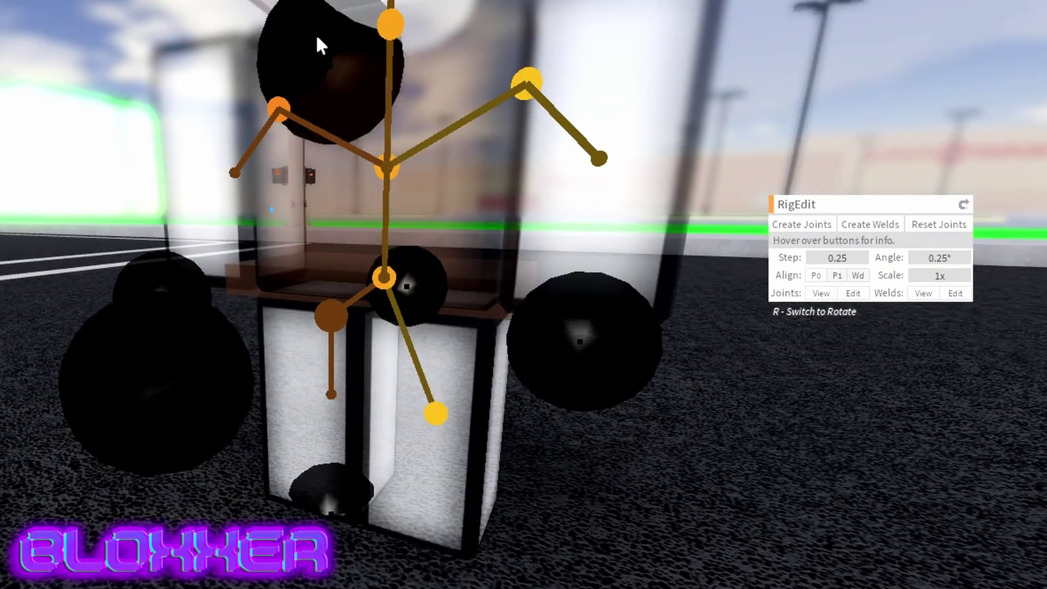
{"action": "right_click_drag", "start_coordinate": [435, 426], "coordinate": [434, 424]}
{"action": "scroll", "coordinate": [434, 423], "scroll_direction": "up", "scroll_amount": 4}
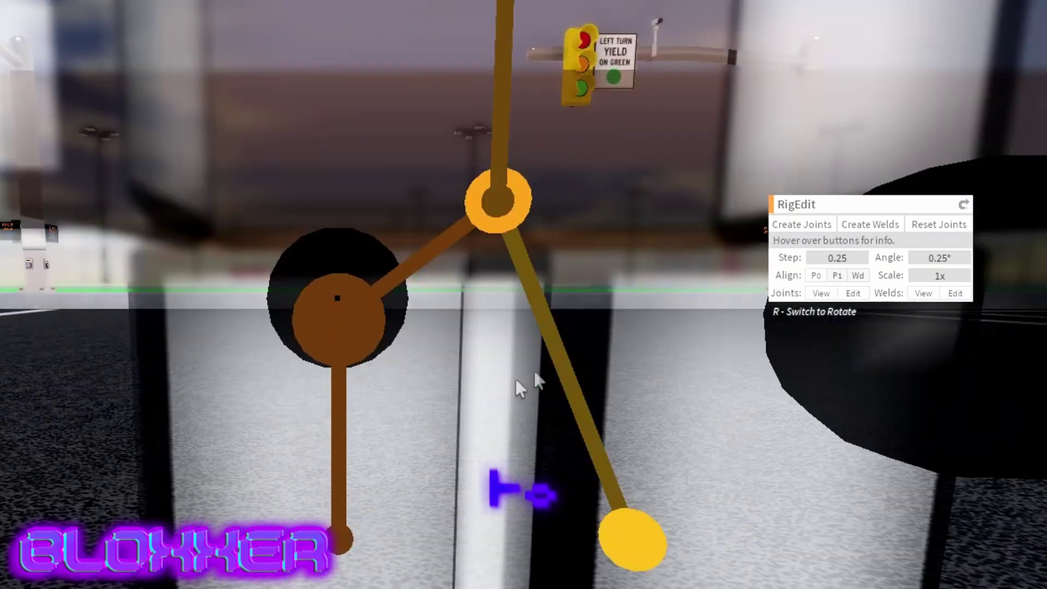
{"action": "scroll", "coordinate": [873, 371], "scroll_direction": "down", "scroll_amount": 5}
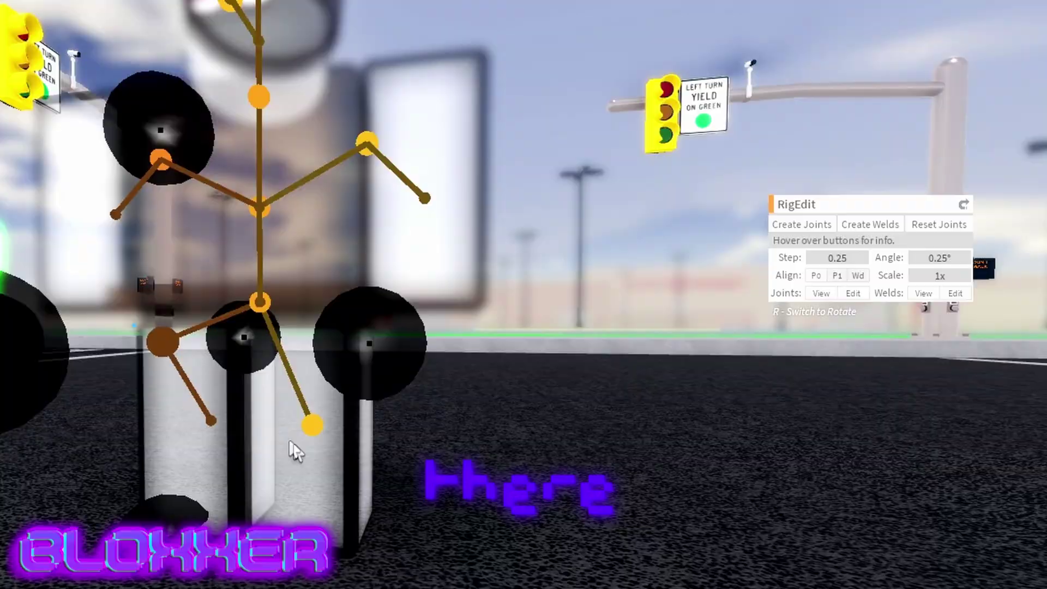
Move the Left Leg joint up and outward to the leg's upper outer corner, mirroring the Right Leg joint.
{"action": "left_click_drag", "start_coordinate": [300, 422], "coordinate": [272, 86]}
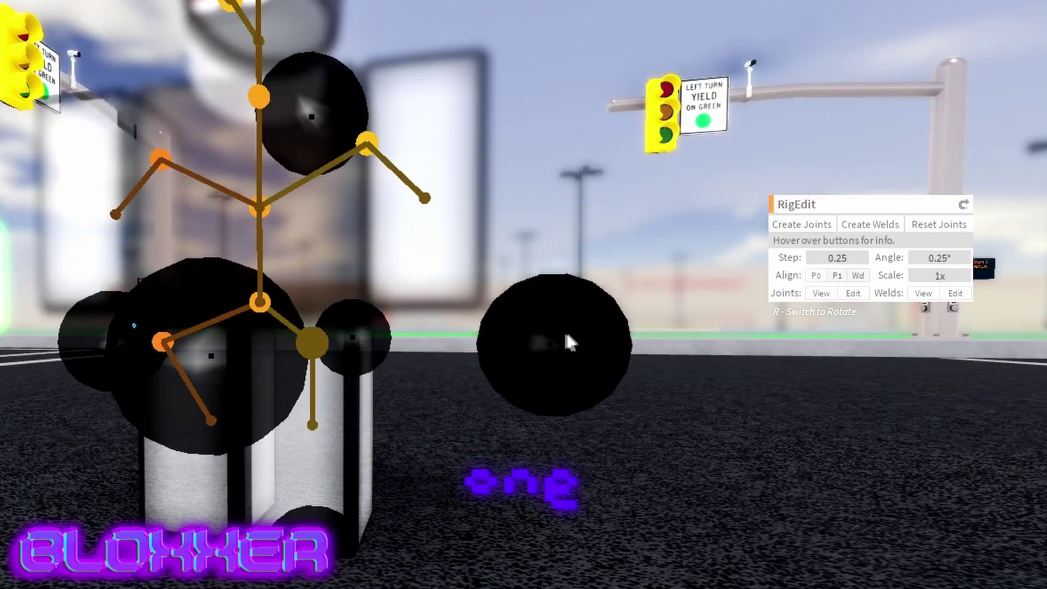
{"action": "left_click_drag", "start_coordinate": [566, 332], "coordinate": [610, 333]}
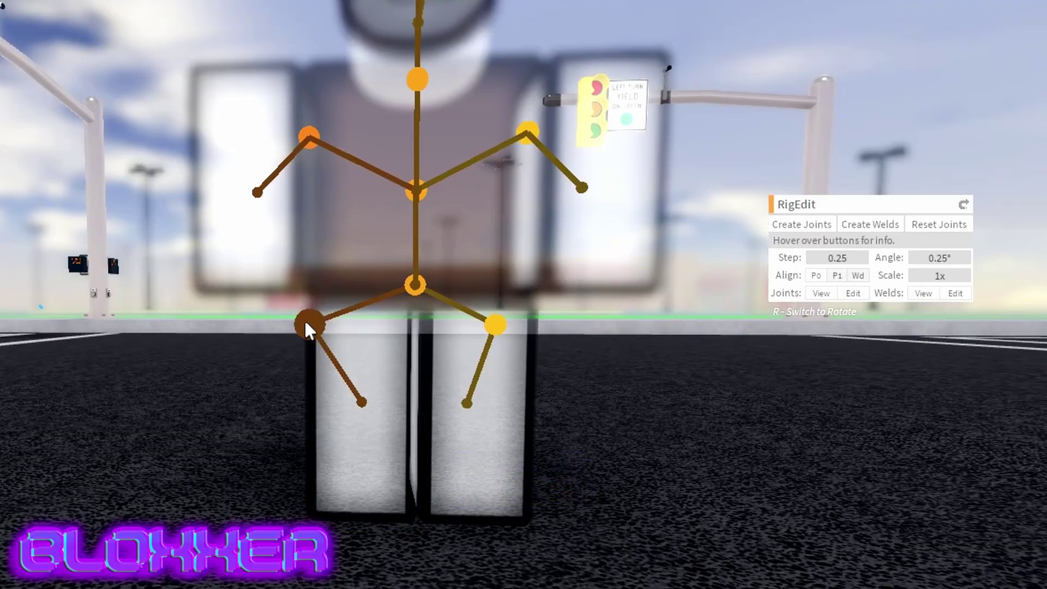
{"action": "left_click", "coordinate": [307, 324]}
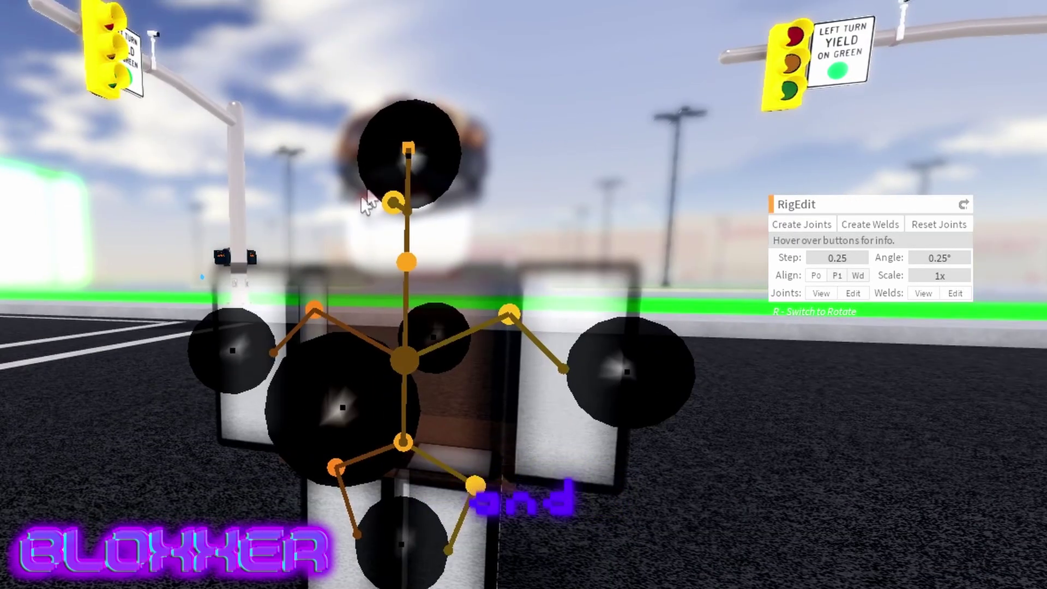
Lower the Torso joint from the middle of the torso to the waist and exit RigEdit.
{"action": "left_click_drag", "start_coordinate": [428, 139], "coordinate": [427, 217]}
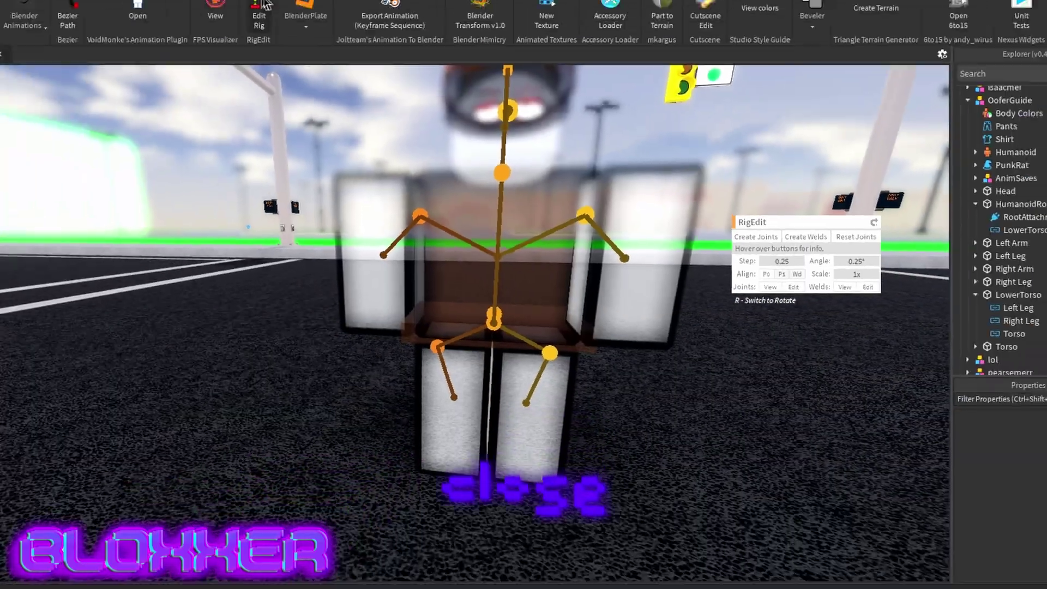
{"action": "left_click", "coordinate": [315, 52]}
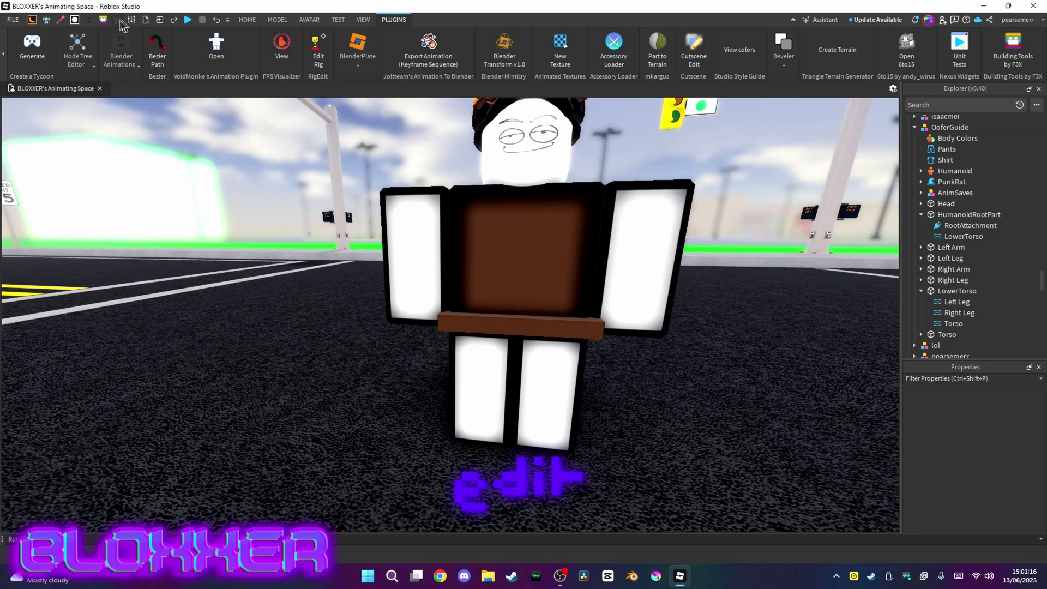
Open Moon Animator, create a new rig animation for the OoferGuide rig and move its window clear of the character.
{"action": "left_click", "coordinate": [32, 20]}
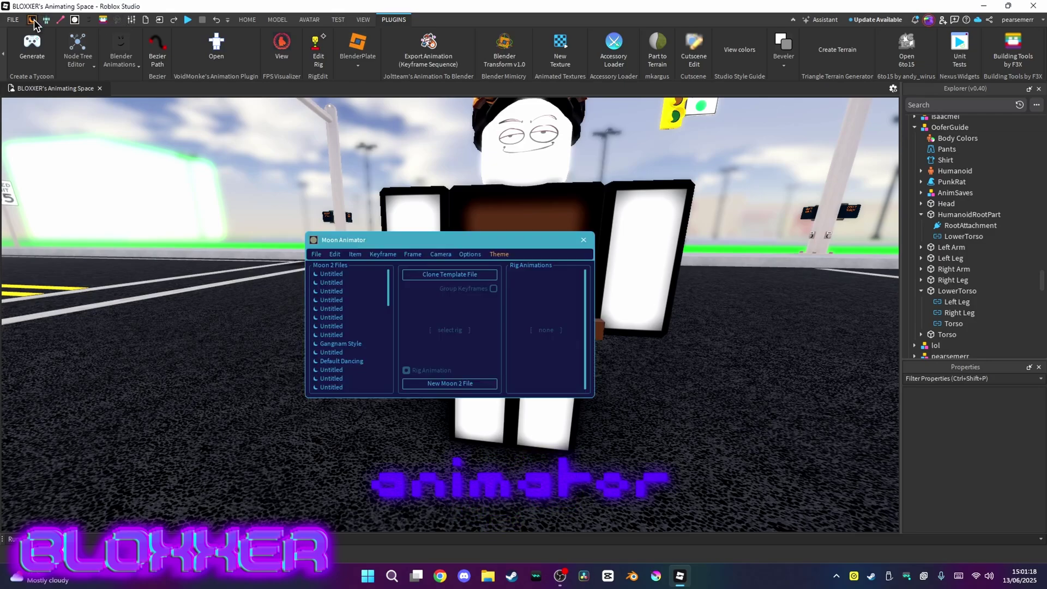
{"action": "left_click", "coordinate": [438, 194]}
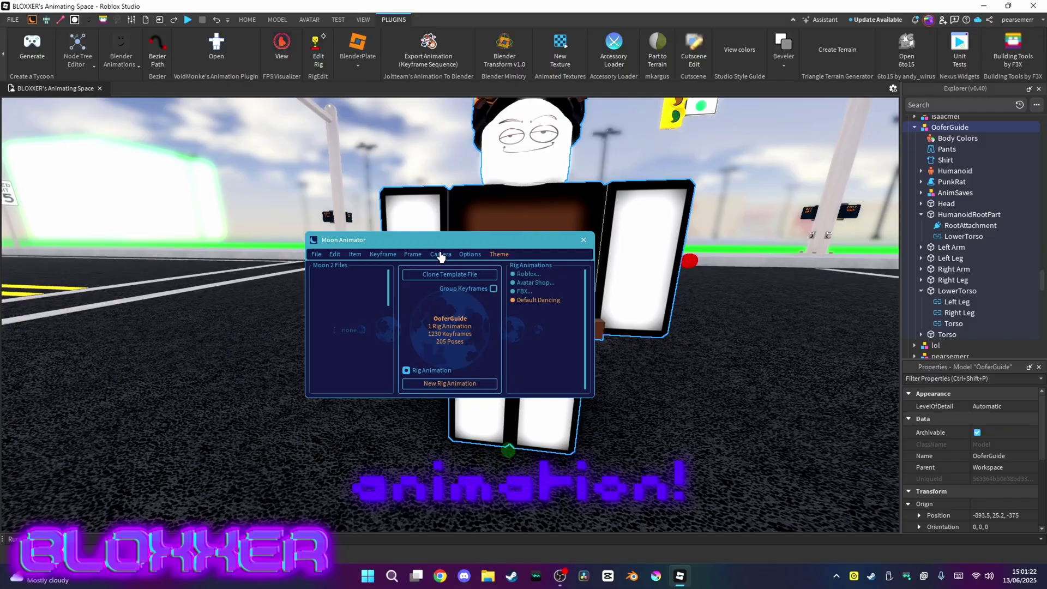
{"action": "left_click_drag", "start_coordinate": [426, 244], "coordinate": [196, 176]}
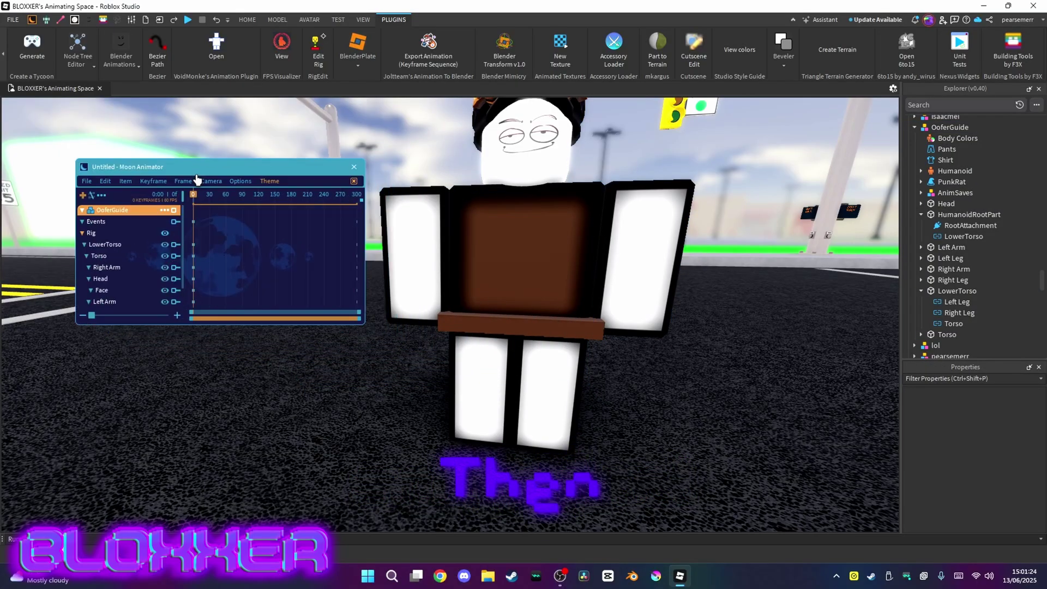
Test the waist by rotating the Torso and LowerTorso at frame 0 of the animation.
{"action": "left_click", "coordinate": [567, 293]}
{"action": "left_click_drag", "start_coordinate": [521, 341], "coordinate": [506, 323]}
{"action": "left_click", "coordinate": [553, 323]}
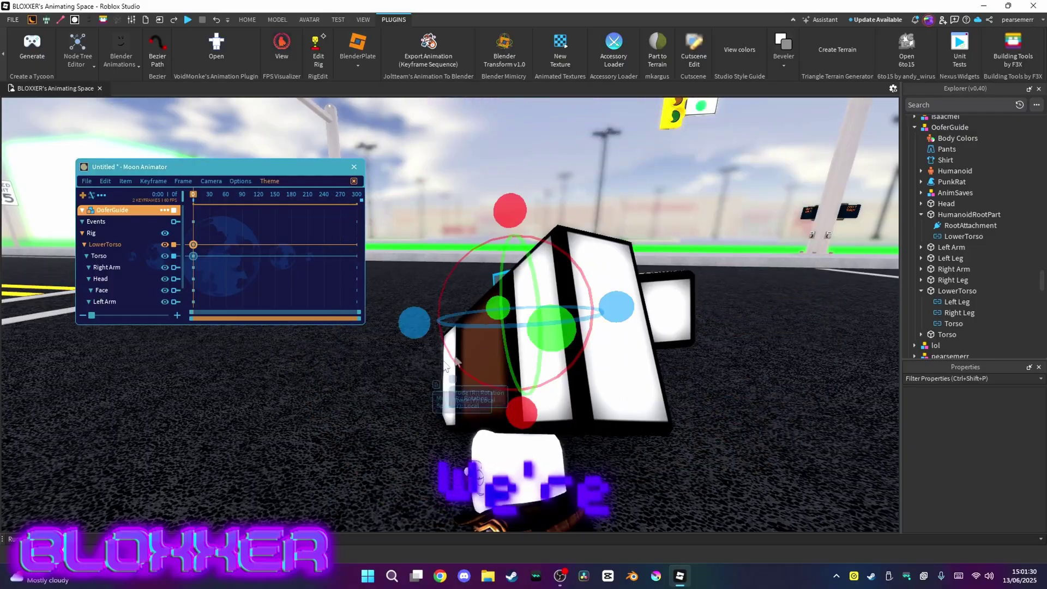
Undo the LowerTorso rotation and delete the Torso keyframe at frame 0.
{"action": "key", "text": "ctrl+z"}
{"action": "left_click", "coordinate": [192, 256]}
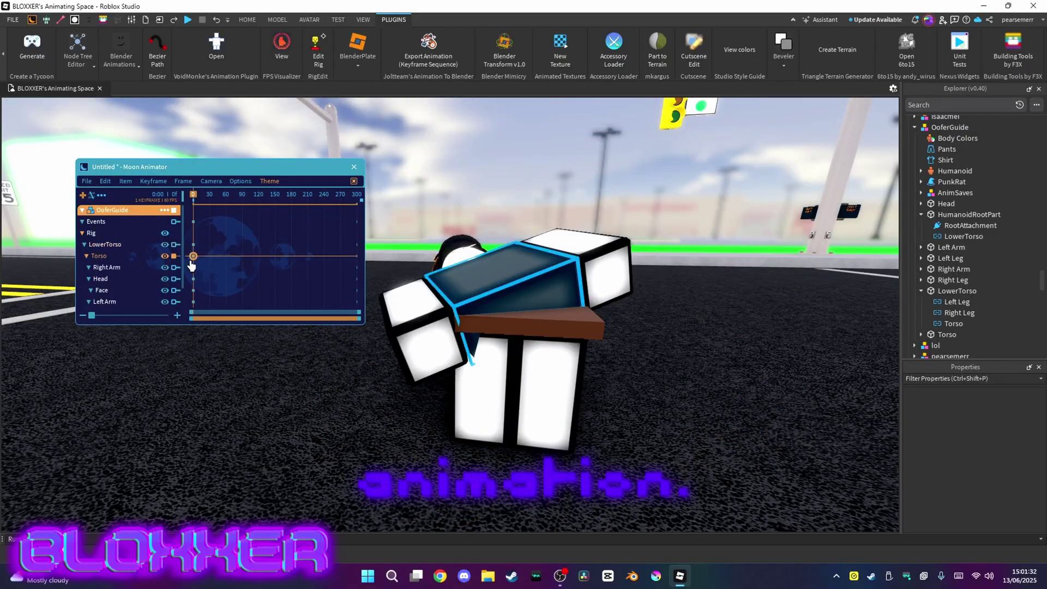
{"action": "key", "text": "BackSpace"}
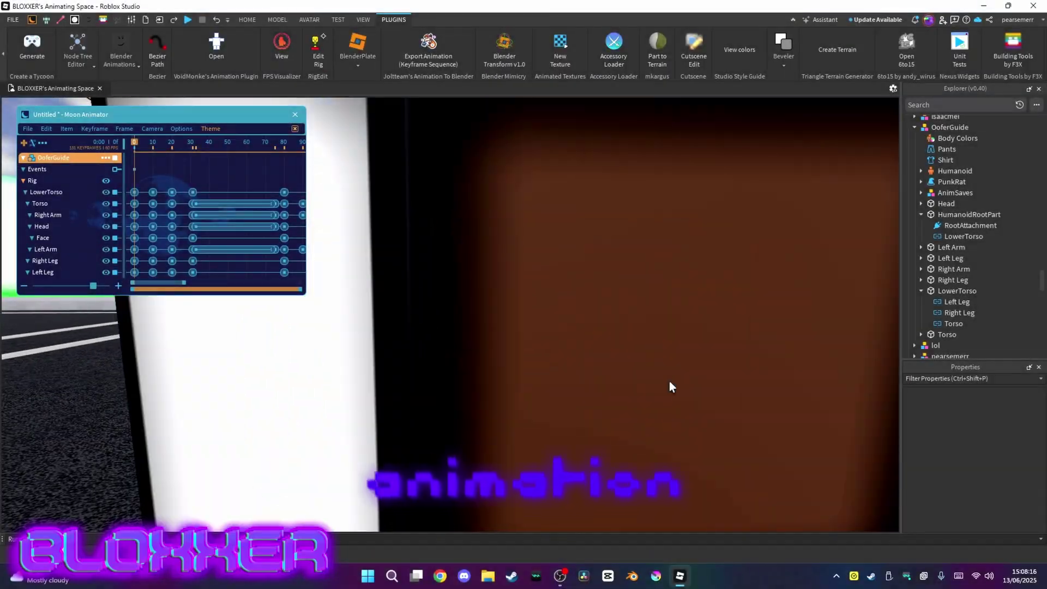
{"action": "scroll", "coordinate": [561, 375], "scroll_direction": "up", "scroll_amount": 2}
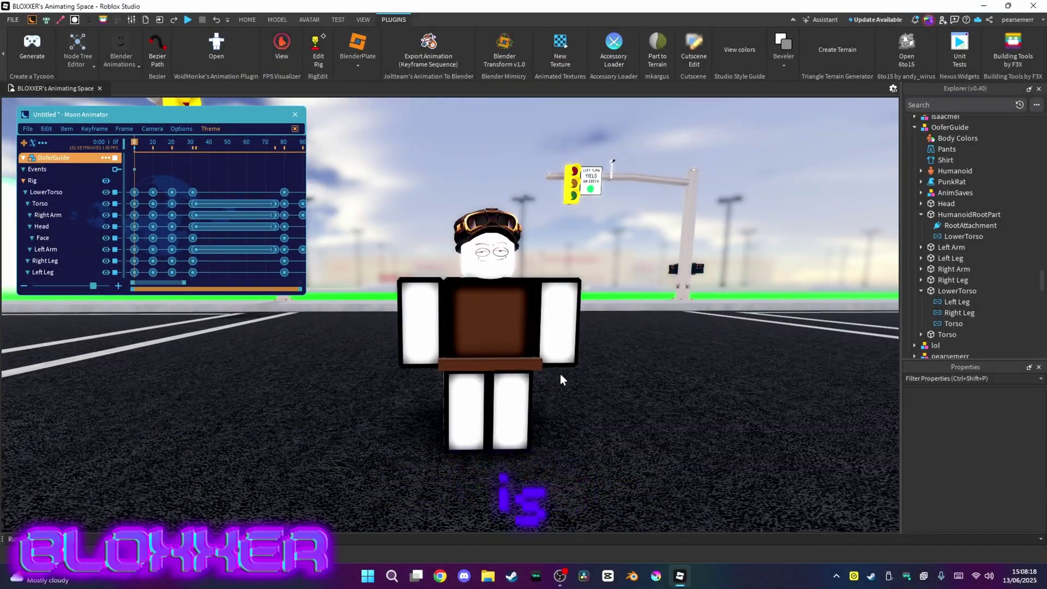
{"action": "scroll", "coordinate": [561, 374], "scroll_direction": "up", "scroll_amount": 1}
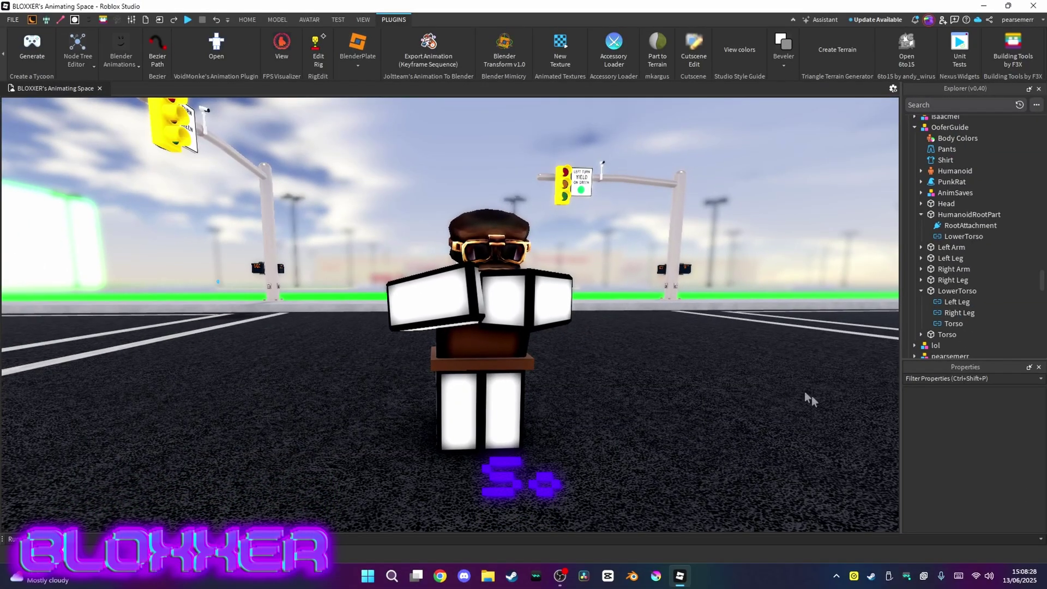
Delete all the keyframes of the OoferGuide animation, and undo that deletion.
{"action": "scroll", "coordinate": [254, 193], "scroll_direction": "down", "scroll_amount": 3}
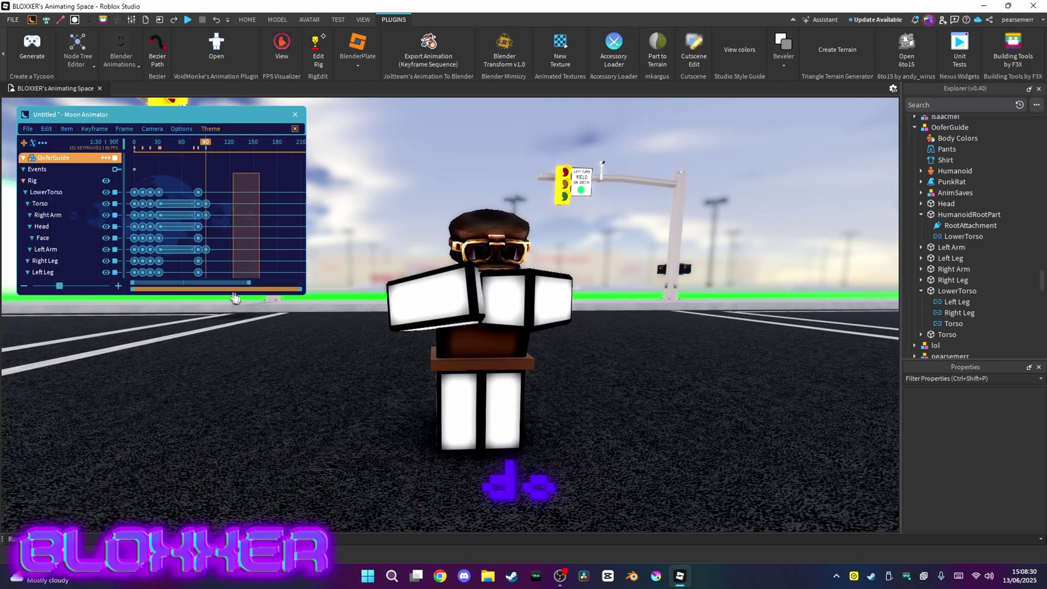
{"action": "left_click_drag", "start_coordinate": [236, 298], "coordinate": [55, 412]}
{"action": "key", "text": "Delete"}
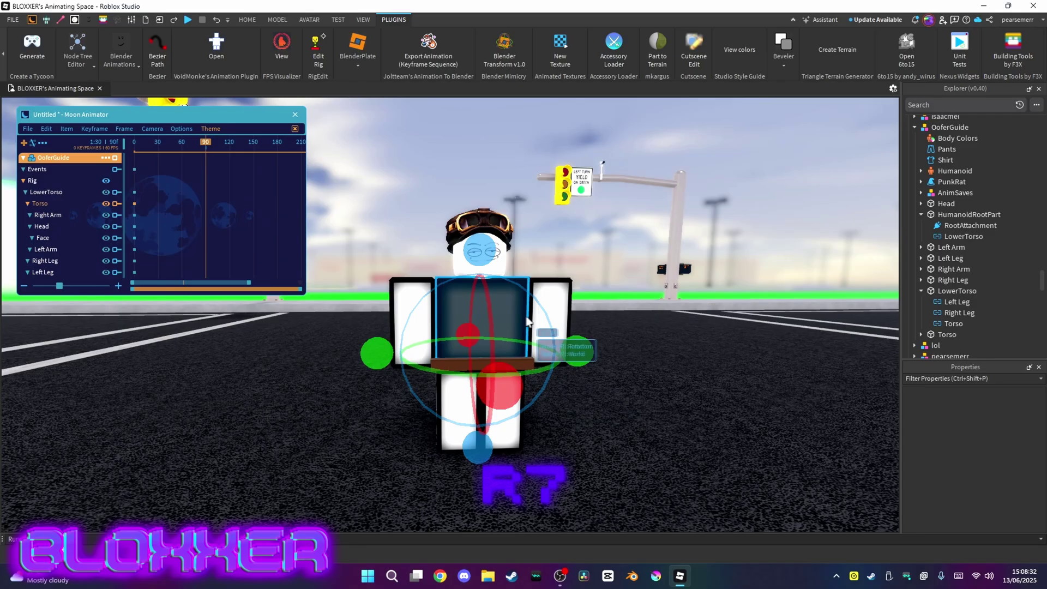
{"action": "scroll", "coordinate": [565, 379], "scroll_direction": "up", "scroll_amount": 3}
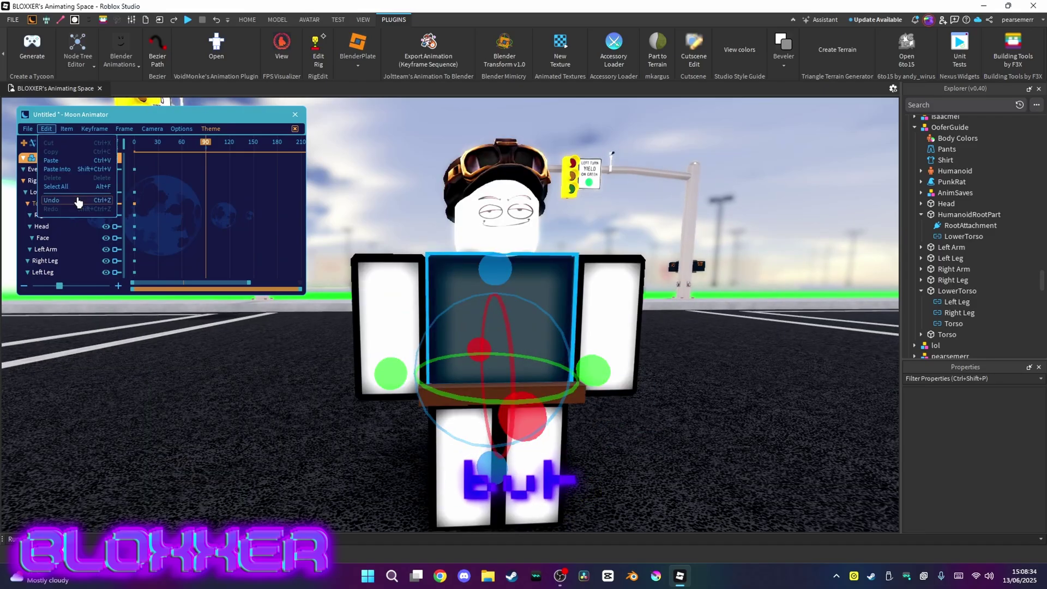
{"action": "left_click", "coordinate": [78, 202]}
{"action": "scroll", "coordinate": [420, 417], "scroll_direction": "up", "scroll_amount": 5}
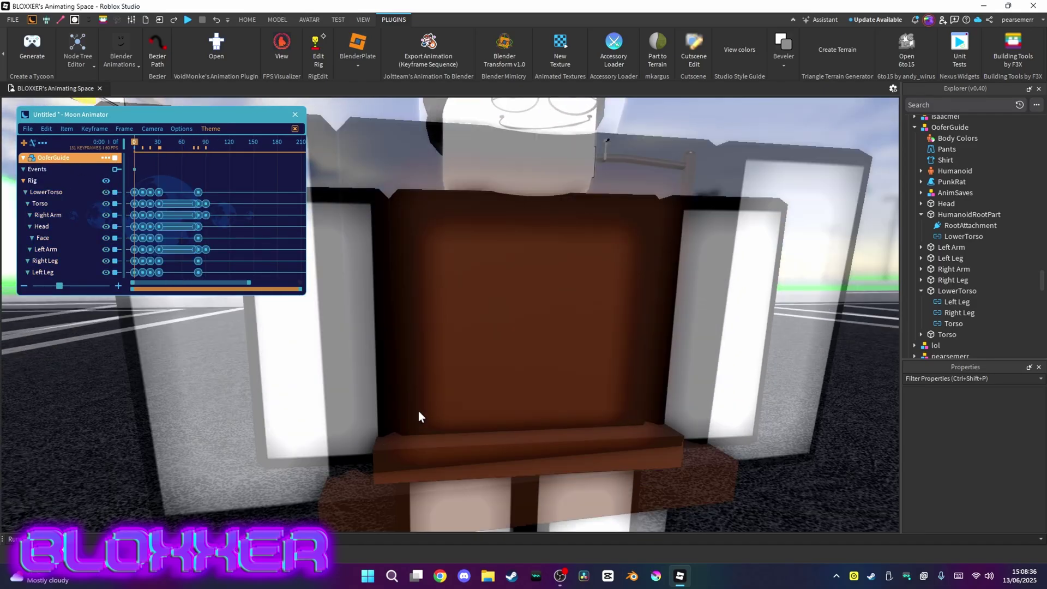
Select the OoferGuide rig's LowerTorso part and set its Transparency to 1.
{"action": "scroll", "coordinate": [420, 417], "scroll_direction": "down", "scroll_amount": 3}
{"action": "scroll", "coordinate": [548, 434], "scroll_direction": "up", "scroll_amount": 2}
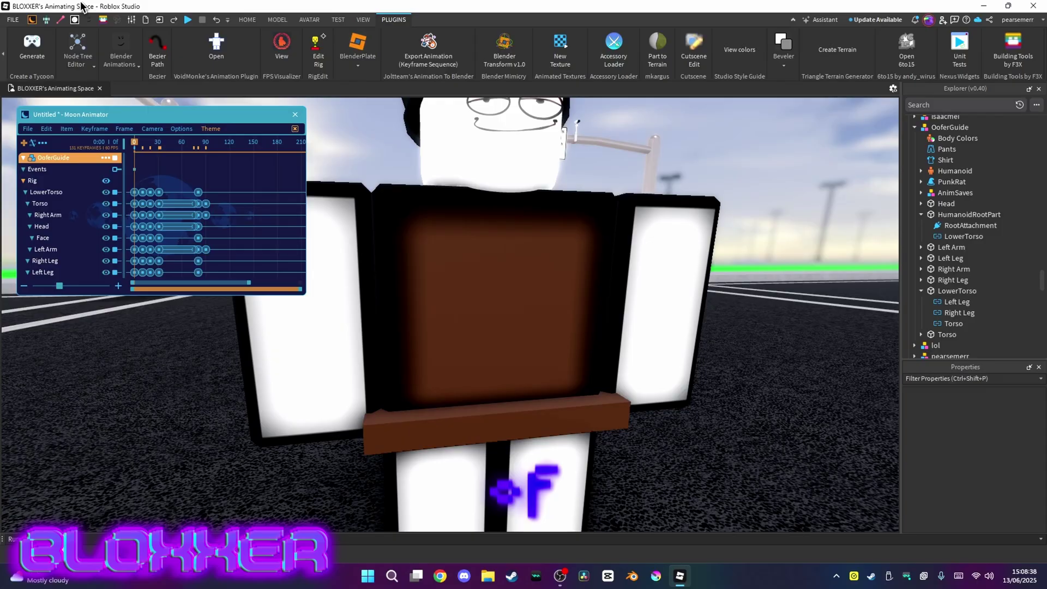
{"action": "key", "text": "s"}
{"action": "left_click", "coordinate": [247, 20]}
{"action": "left_click", "coordinate": [104, 48]}
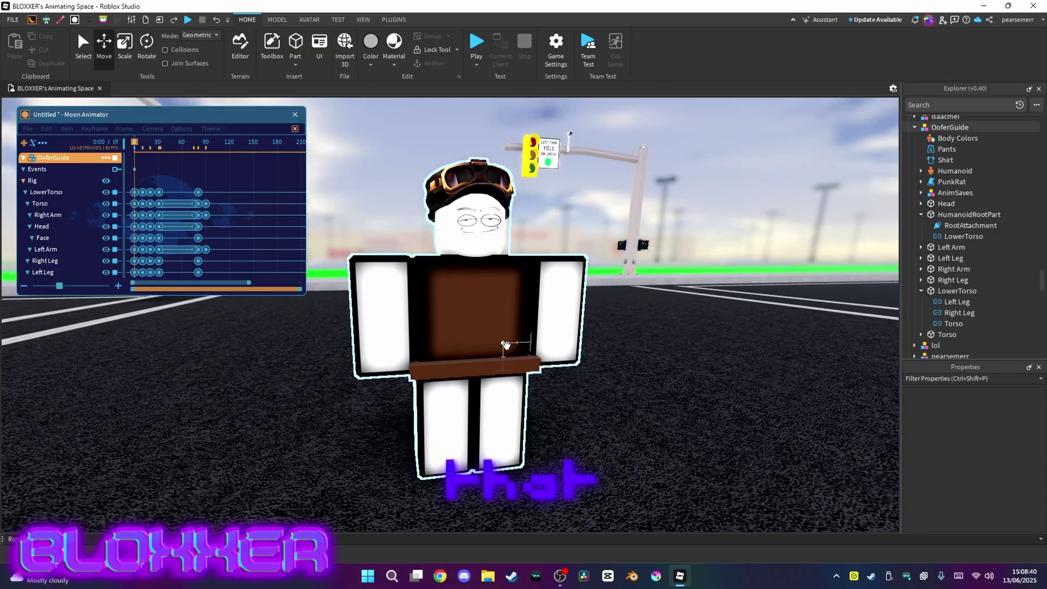
{"action": "left_click", "coordinate": [506, 345]}
{"action": "left_click", "coordinate": [959, 292]}
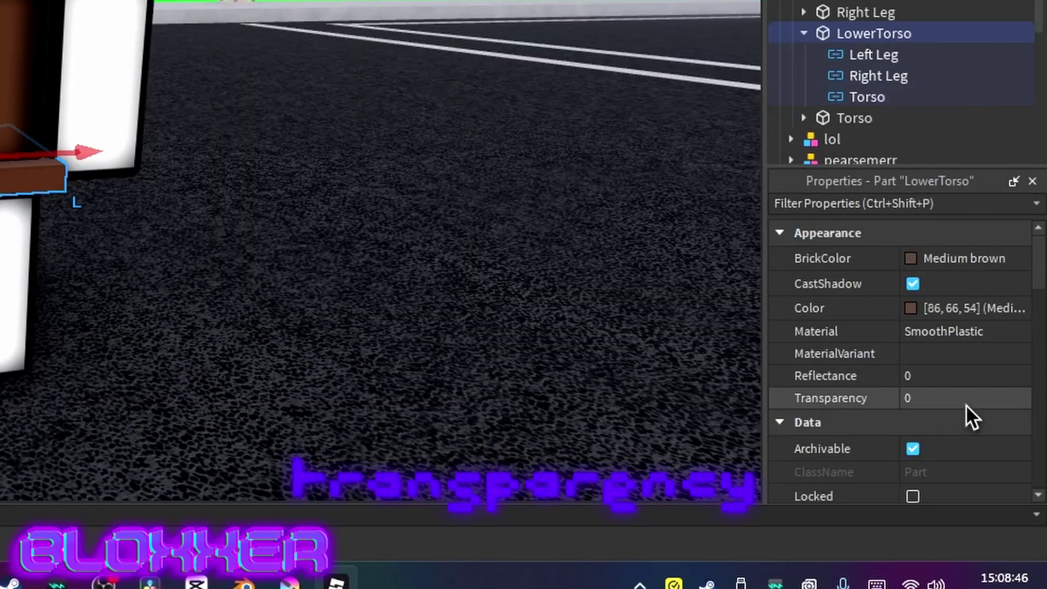
{"action": "left_click_drag", "start_coordinate": [979, 404], "coordinate": [1027, 399]}
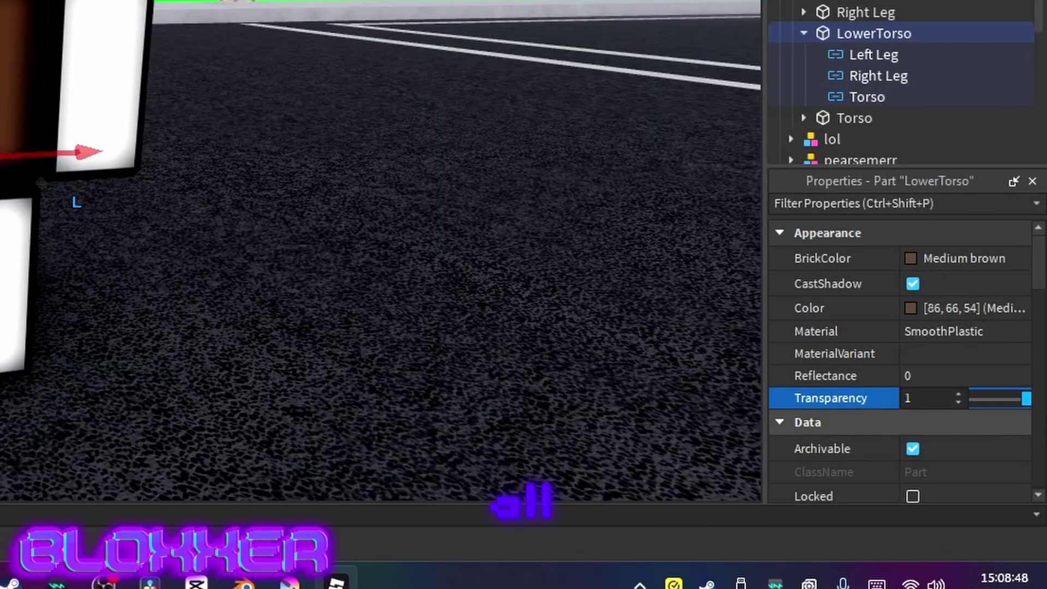
Return to the OoferGuide animation in Moon Animator and examine the gap between the rig's Torso and legs.
{"action": "left_click", "coordinate": [516, 274]}
{"action": "left_click", "coordinate": [25, 60]}
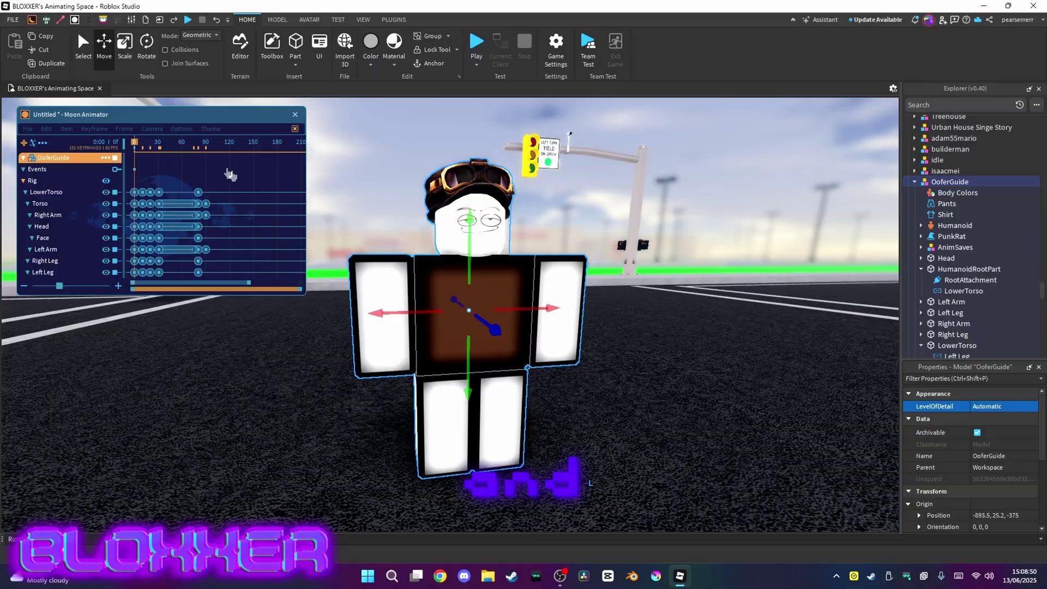
{"action": "left_click", "coordinate": [133, 147]}
{"action": "scroll", "coordinate": [468, 220], "scroll_direction": "up", "scroll_amount": 3}
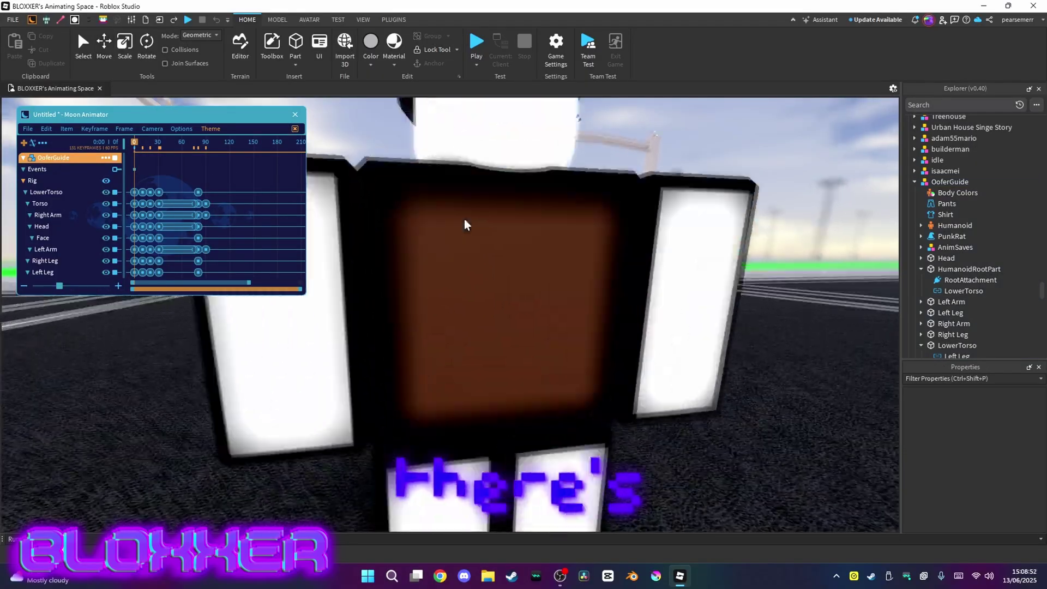
{"action": "right_click_drag", "start_coordinate": [468, 220], "coordinate": [465, 221]}
{"action": "scroll", "coordinate": [468, 220], "scroll_direction": "down", "scroll_amount": 4}
{"action": "scroll", "coordinate": [468, 220], "scroll_direction": "up", "scroll_amount": 4}
{"action": "scroll", "coordinate": [465, 222], "scroll_direction": "down", "scroll_amount": 1}
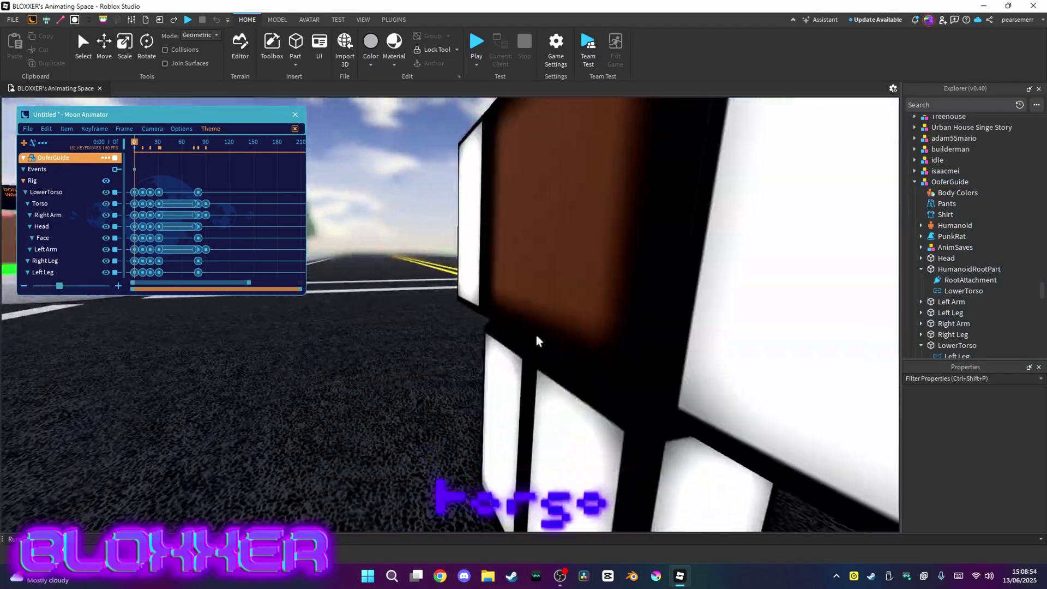
Select the transparent LowerTorso for animating, inspect its rotation handles up close, and deselect it.
{"action": "left_click", "coordinate": [519, 360]}
{"action": "left_click", "coordinate": [533, 342]}
{"action": "scroll", "coordinate": [421, 349], "scroll_direction": "up", "scroll_amount": 4}
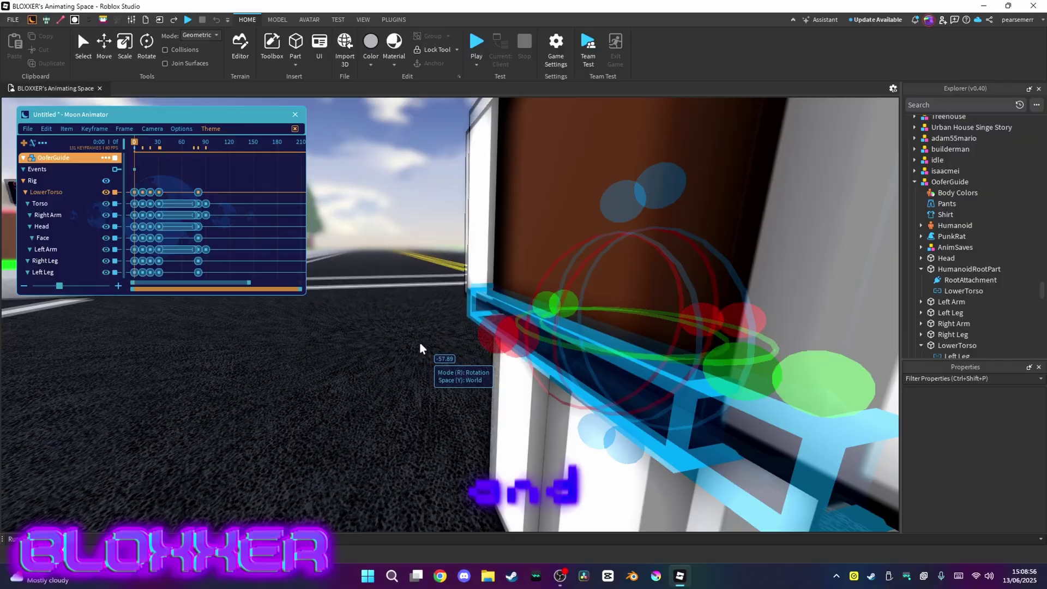
{"action": "right_click_drag", "start_coordinate": [420, 349], "coordinate": [508, 286]}
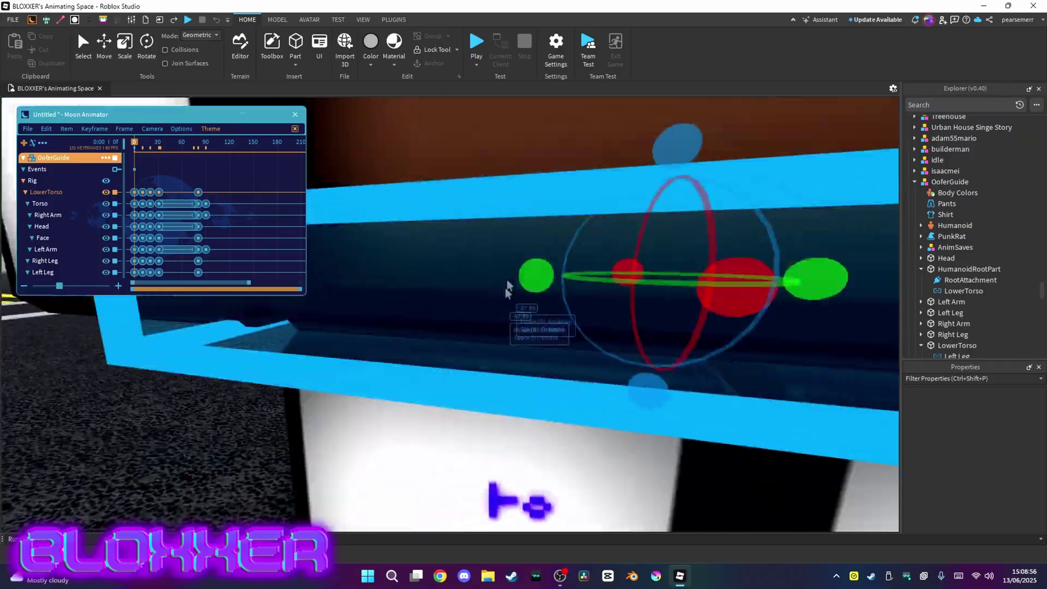
{"action": "scroll", "coordinate": [414, 305], "scroll_direction": "down", "scroll_amount": 3}
{"action": "scroll", "coordinate": [456, 329], "scroll_direction": "up", "scroll_amount": 2}
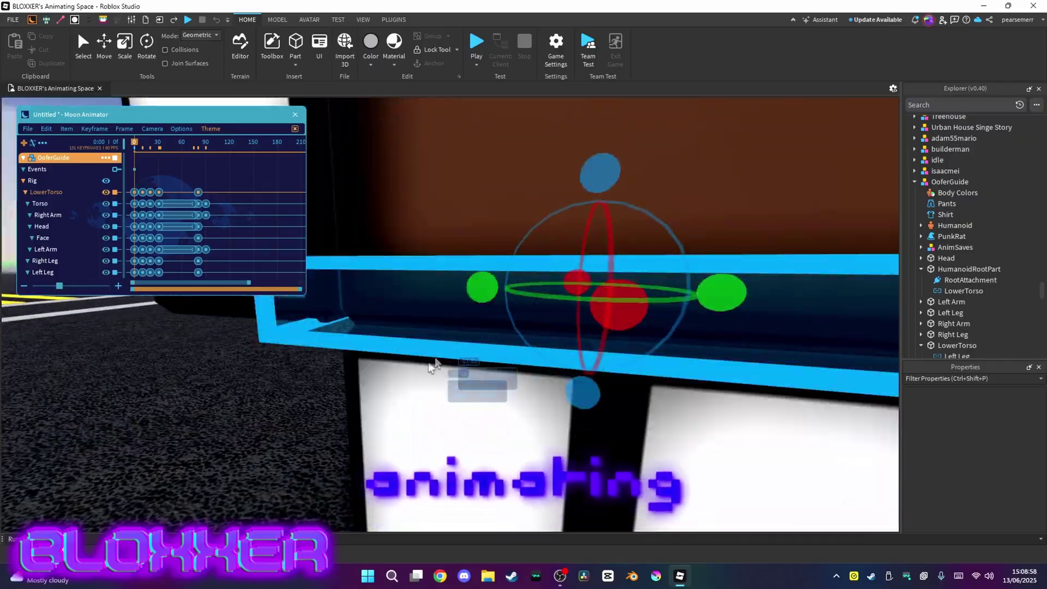
{"action": "left_click", "coordinate": [260, 420]}
Play the OoferGuide animation from frame 0 and inspect the bent waist from several sides at frame 90.
{"action": "scroll", "coordinate": [278, 427], "scroll_direction": "down", "scroll_amount": 6}
{"action": "key", "text": "space"}
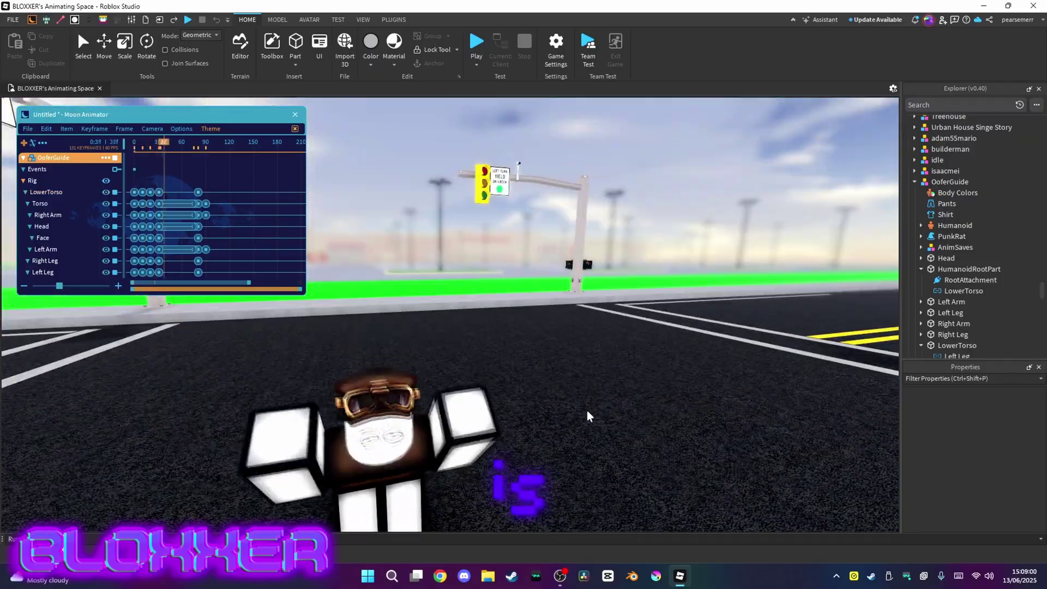
{"action": "right_click_drag", "start_coordinate": [587, 416], "coordinate": [588, 416]}
{"action": "key", "text": "space"}
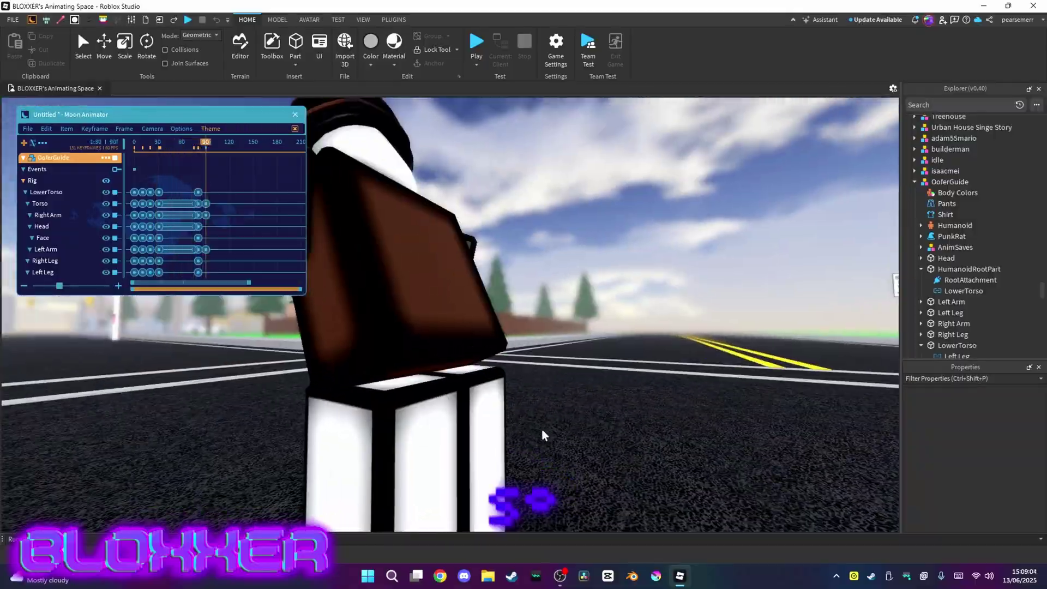
{"action": "right_click_drag", "start_coordinate": [542, 435], "coordinate": [542, 437]}
{"action": "right_click_drag", "start_coordinate": [344, 462], "coordinate": [346, 463]}
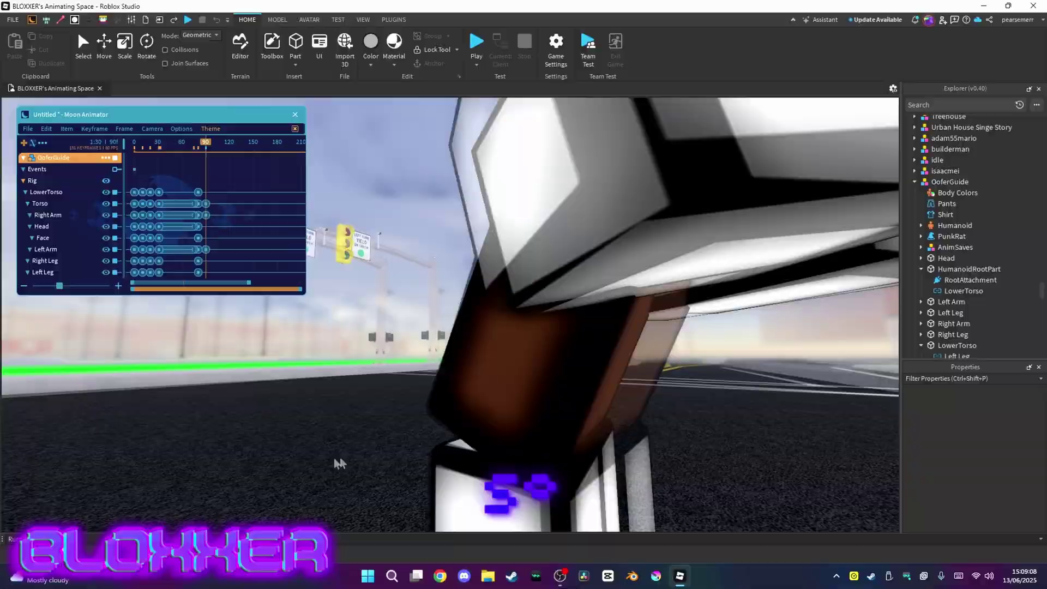